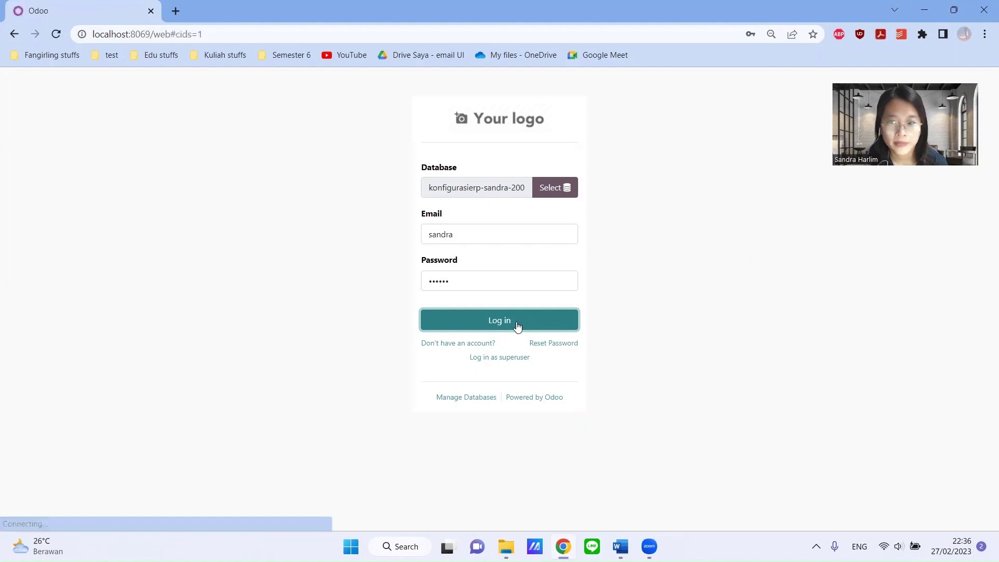
- Dismiss the browser's password prompts and open the Users list in the Settings app
{"action": "left_click", "coordinate": [614, 208]}
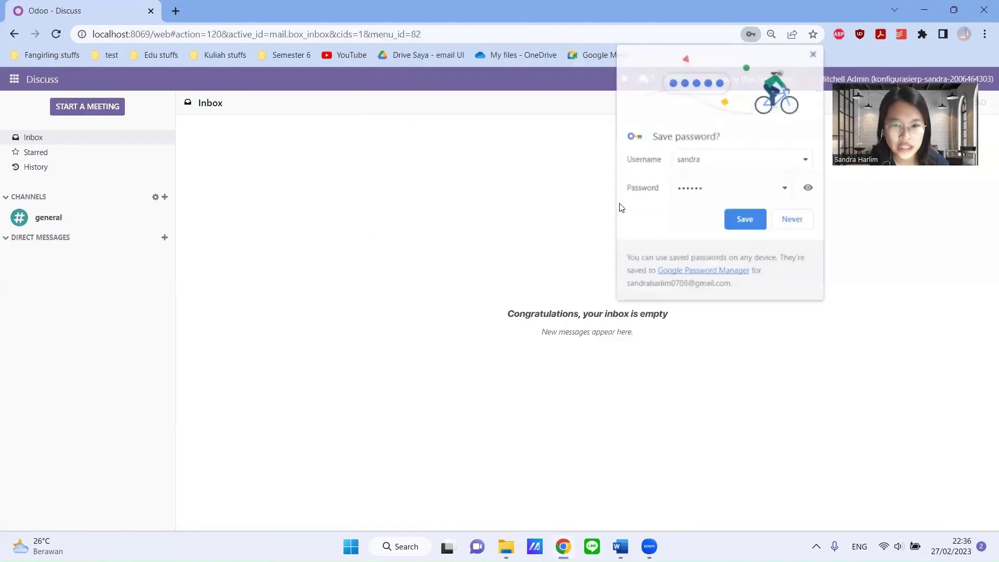
{"action": "left_click", "coordinate": [781, 223]}
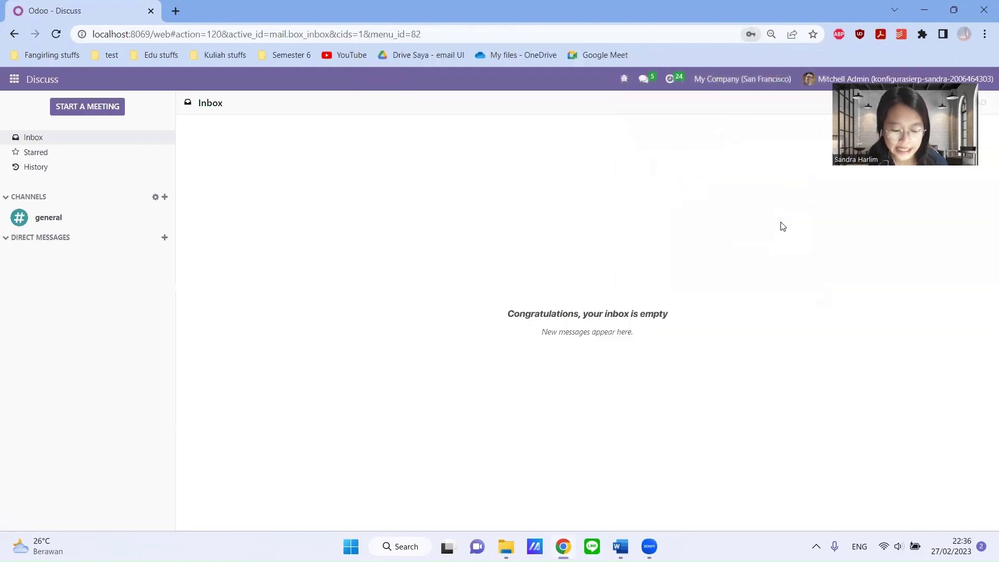
{"action": "left_click", "coordinate": [13, 82]}
{"action": "left_click", "coordinate": [31, 341]}
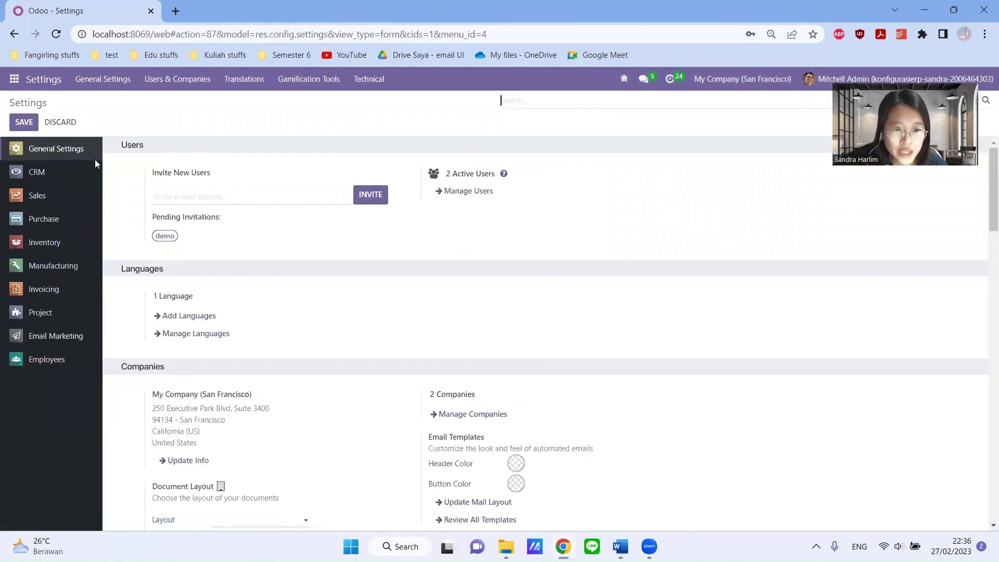
{"action": "left_click", "coordinate": [458, 192]}
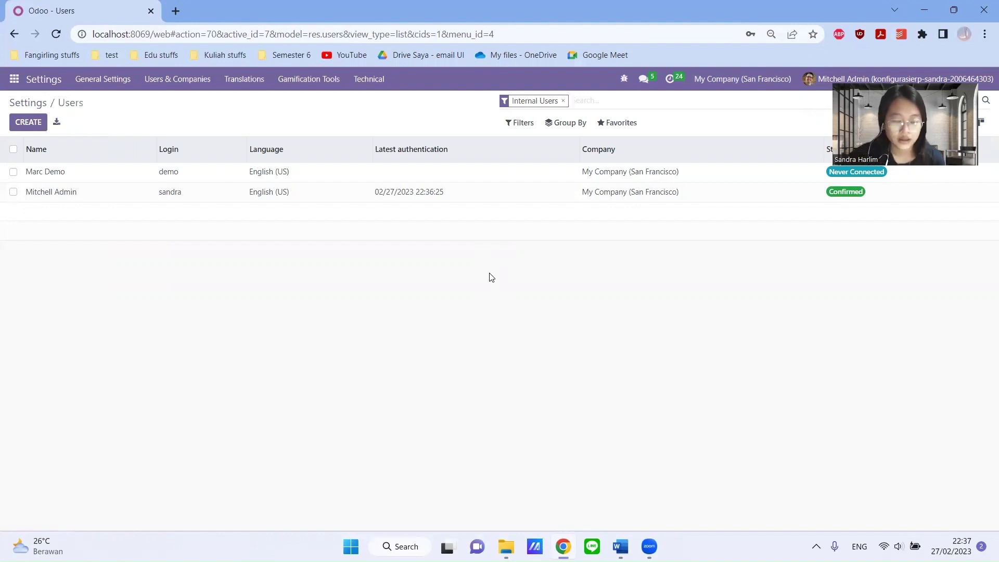
- Start a new user and enter the purchasing user's name and email login
{"action": "left_click", "coordinate": [26, 123]}
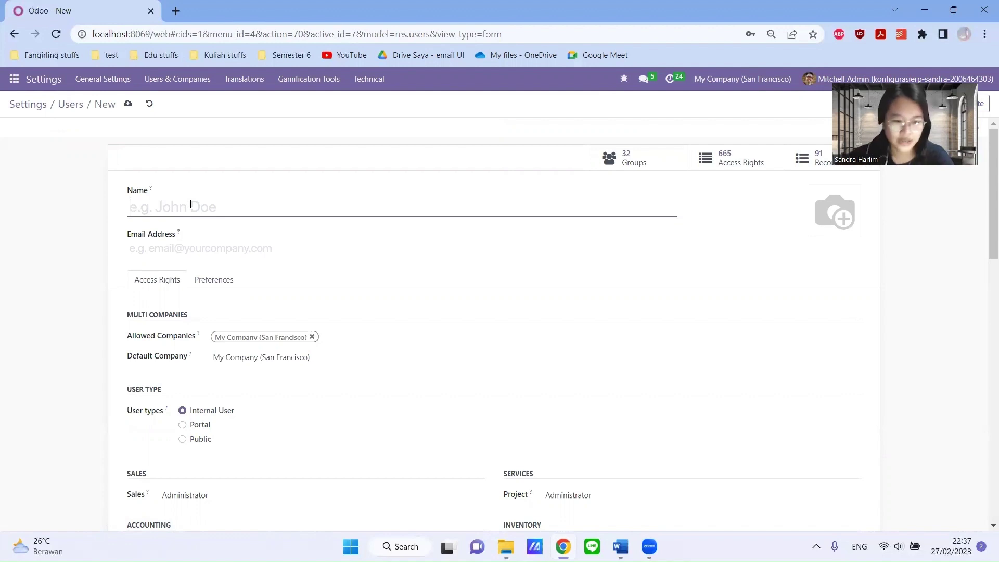
{"action": "type", "text": "Nana"}
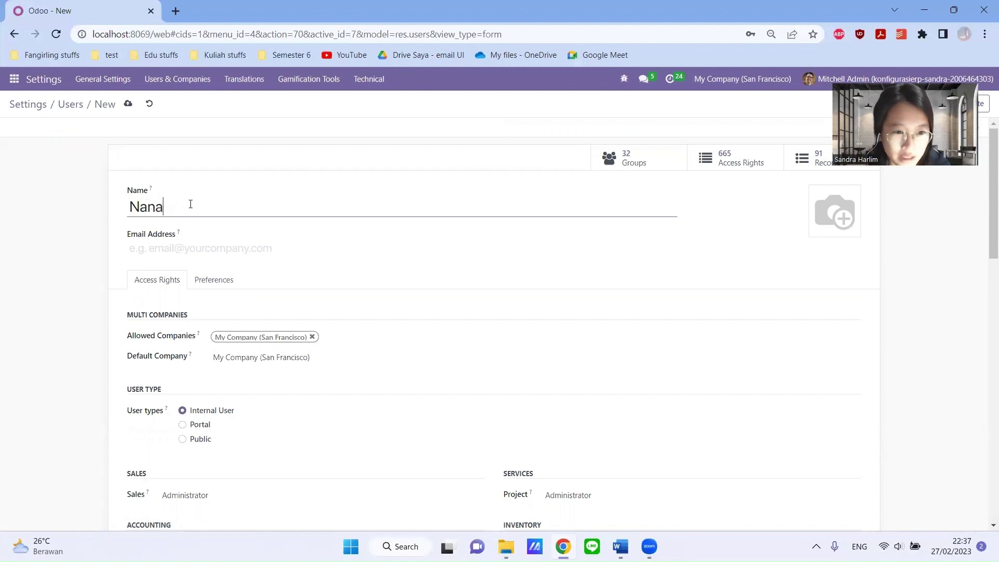
{"action": "type", "text": " Purchase"}
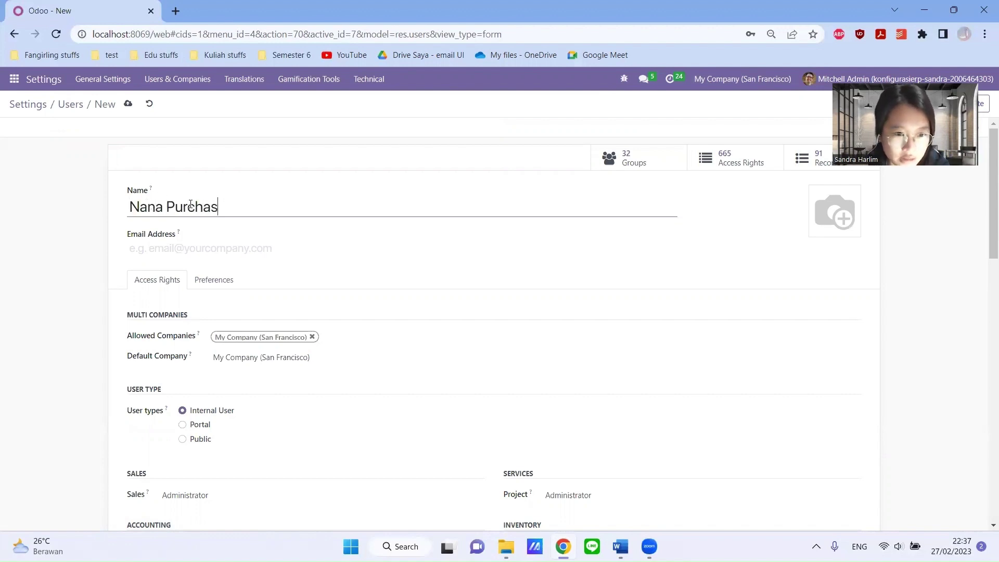
{"action": "key", "text": "Tab"}
{"action": "type", "text": "nanapurc"}
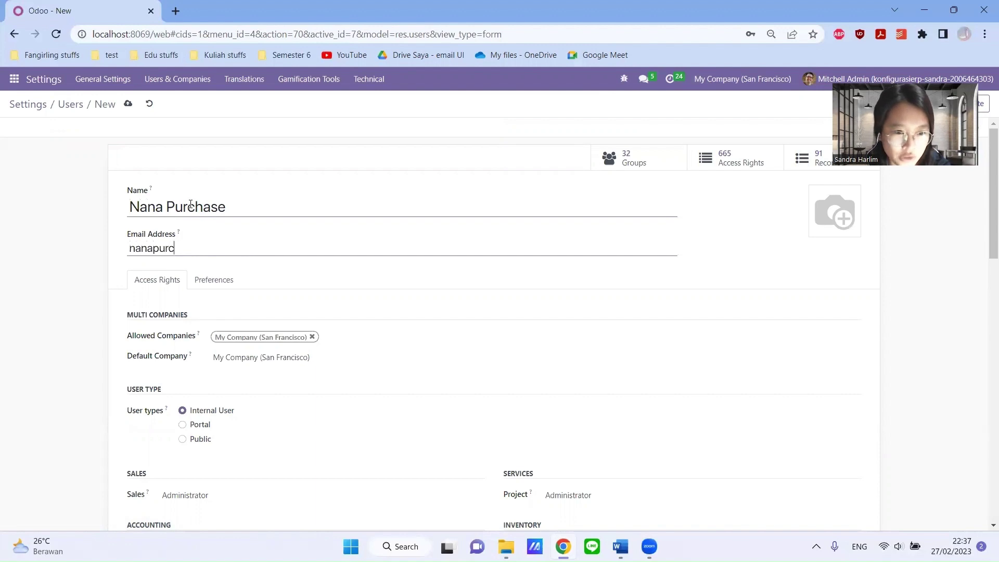
{"action": "type", "text": "hase"}
{"action": "scroll", "coordinate": [330, 247], "scroll_direction": "down", "scroll_amount": 6}
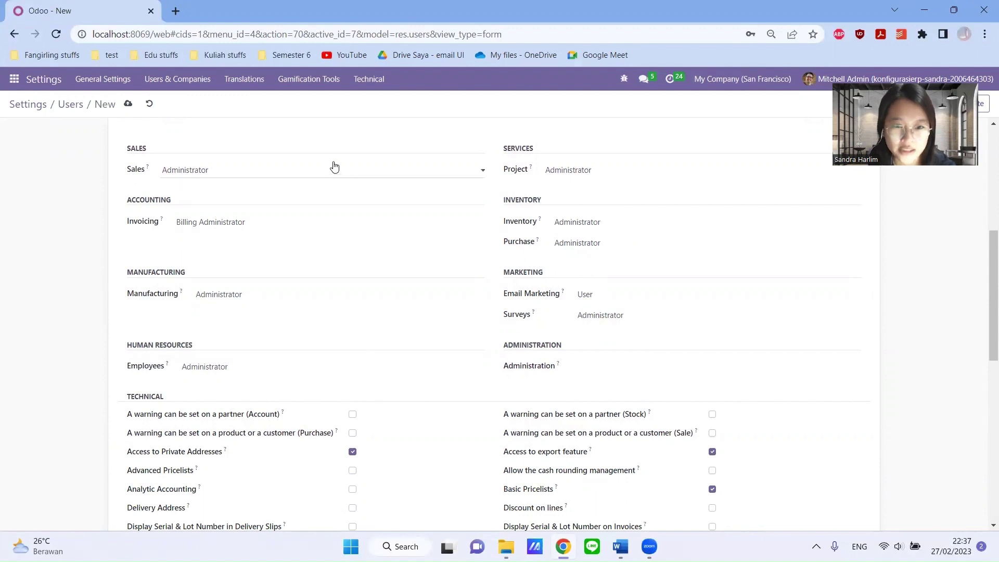
- Clear the Sales, Invoicing, Manufacturing and Employees access levels
{"action": "left_click", "coordinate": [281, 170]}
{"action": "left_click", "coordinate": [263, 182]}
{"action": "left_click", "coordinate": [240, 222]}
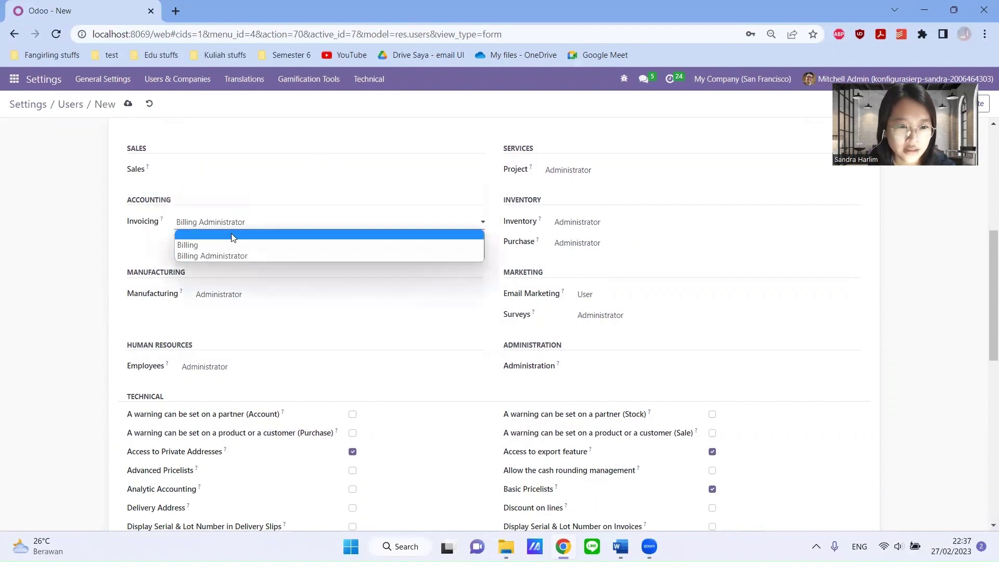
{"action": "left_click", "coordinate": [232, 228]}
{"action": "left_click", "coordinate": [235, 296]}
{"action": "left_click", "coordinate": [236, 307]}
{"action": "left_click", "coordinate": [225, 366]}
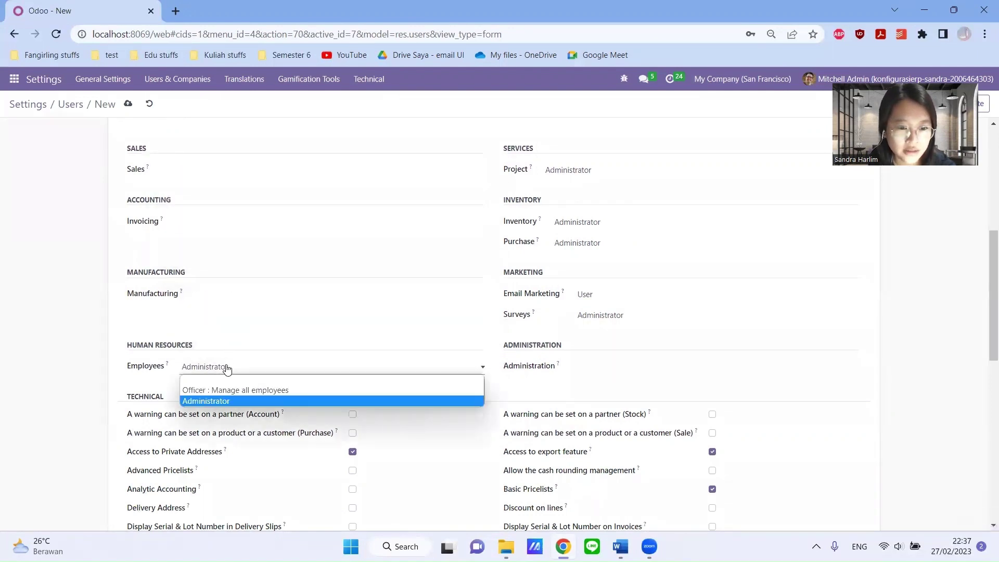
{"action": "left_click", "coordinate": [226, 380]}
- Clear Administration, Email Marketing, Surveys, Inventory and Project access, leaving Purchase as Administrator
{"action": "left_click", "coordinate": [578, 368]}
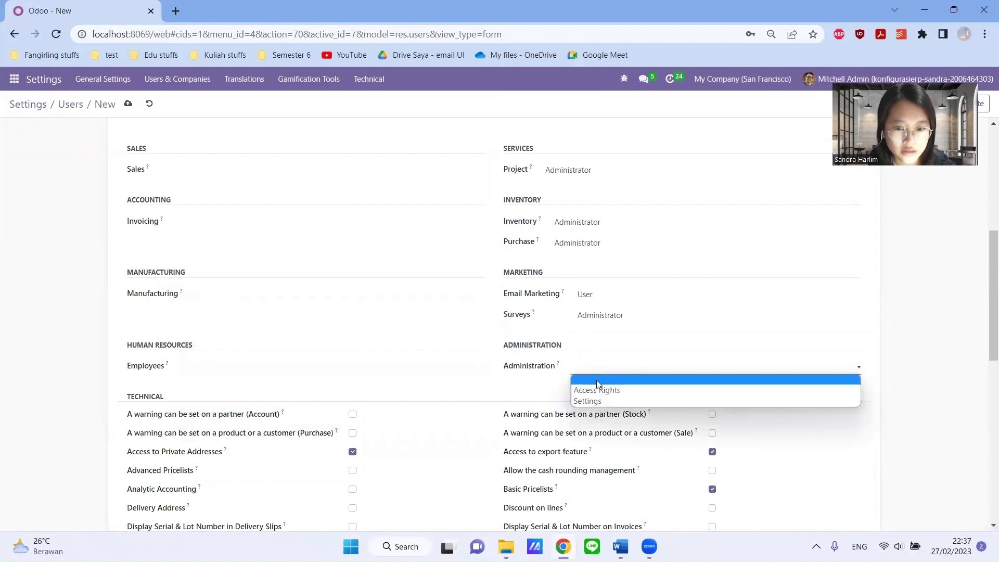
{"action": "left_click", "coordinate": [596, 380]}
{"action": "left_click", "coordinate": [613, 294]}
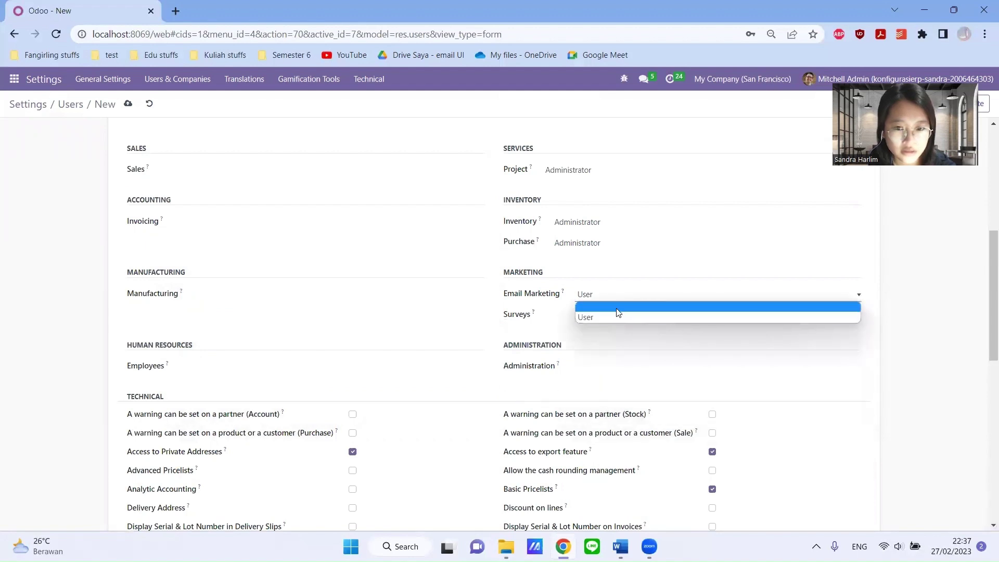
{"action": "left_click", "coordinate": [614, 303]}
{"action": "left_click", "coordinate": [614, 314]}
{"action": "left_click", "coordinate": [611, 325]}
{"action": "left_click", "coordinate": [598, 224]}
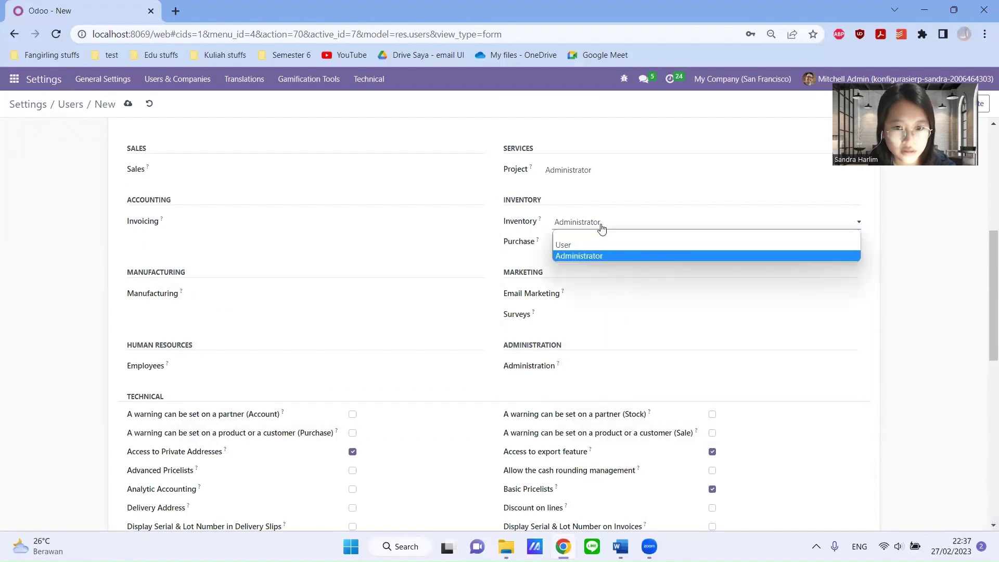
{"action": "left_click", "coordinate": [602, 233]}
{"action": "left_click", "coordinate": [597, 176]}
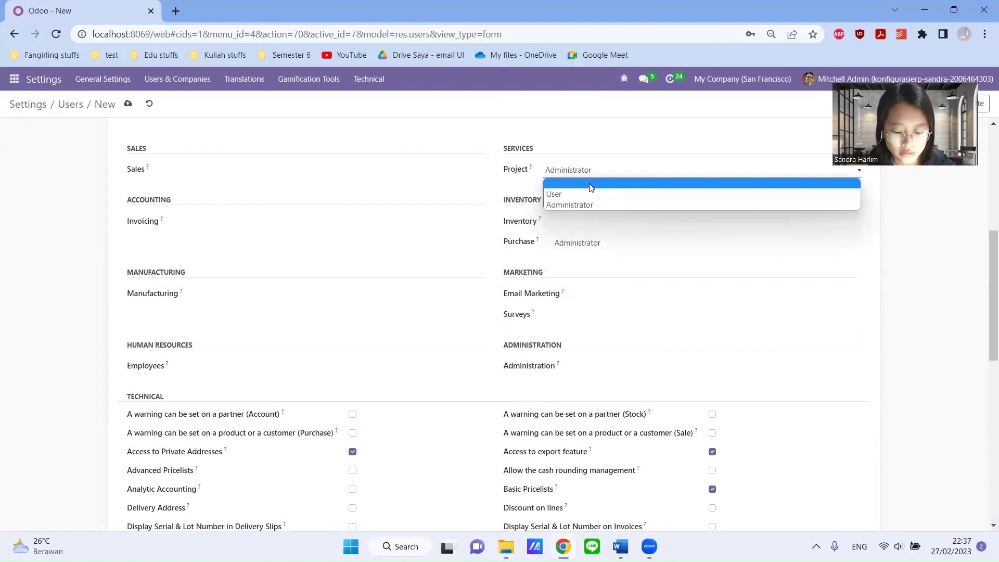
{"action": "left_click", "coordinate": [591, 185]}
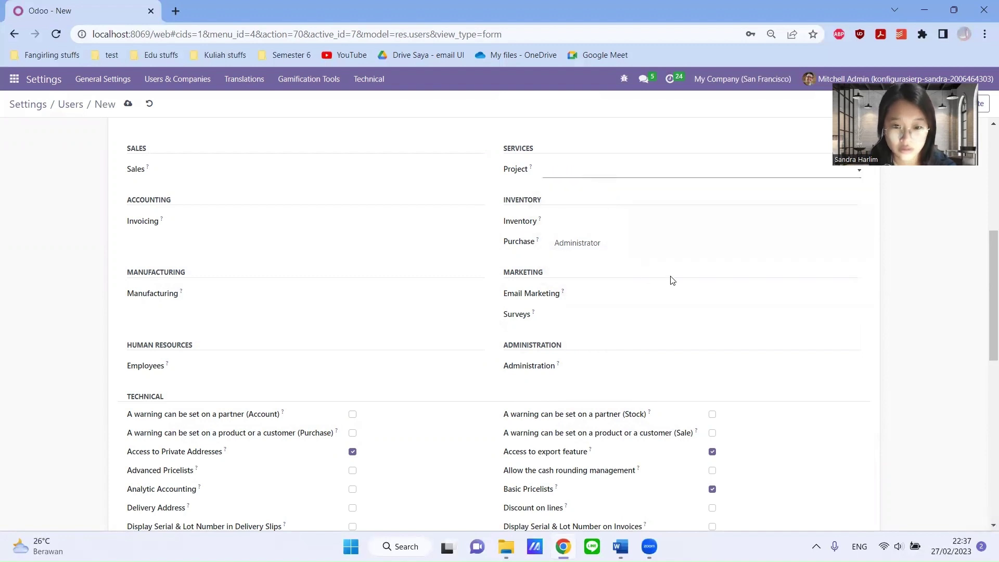
{"action": "scroll", "coordinate": [670, 279], "scroll_direction": "down", "scroll_amount": 2}
{"action": "scroll", "coordinate": [670, 281], "scroll_direction": "up", "scroll_amount": 8}
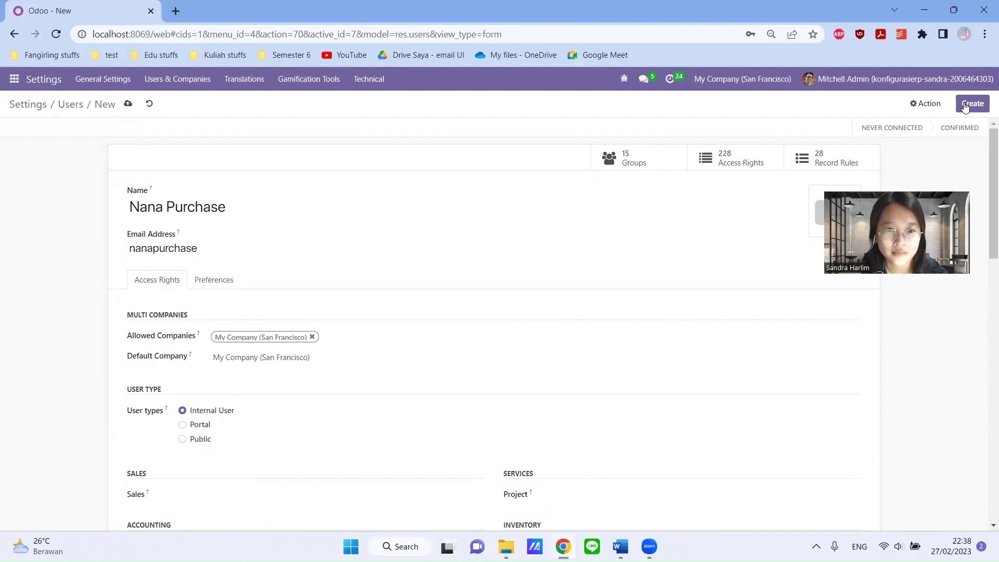
- Save the purchasing user, then reopen its record from the Users list to review its access rights
{"action": "left_click", "coordinate": [965, 106]}
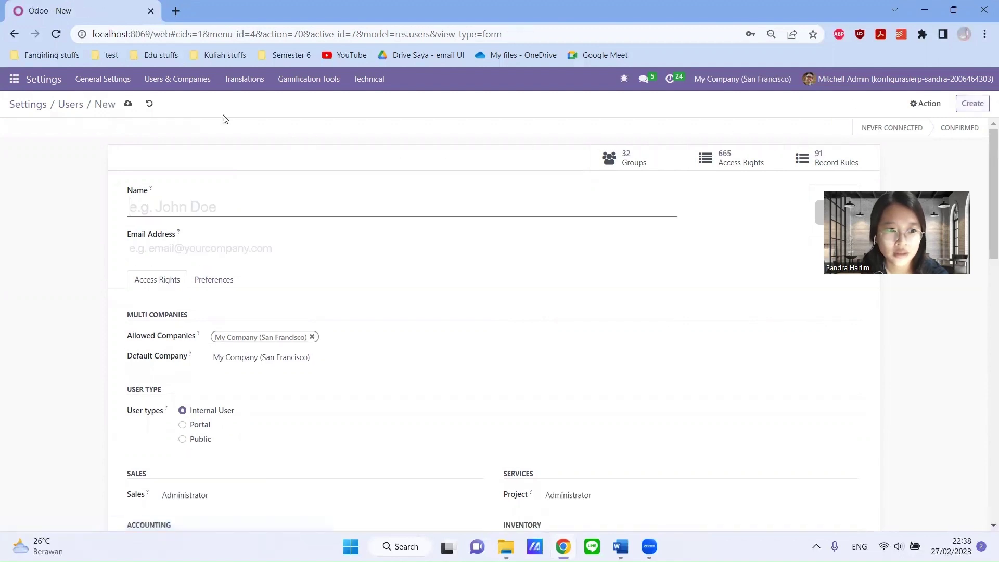
{"action": "left_click", "coordinate": [63, 106]}
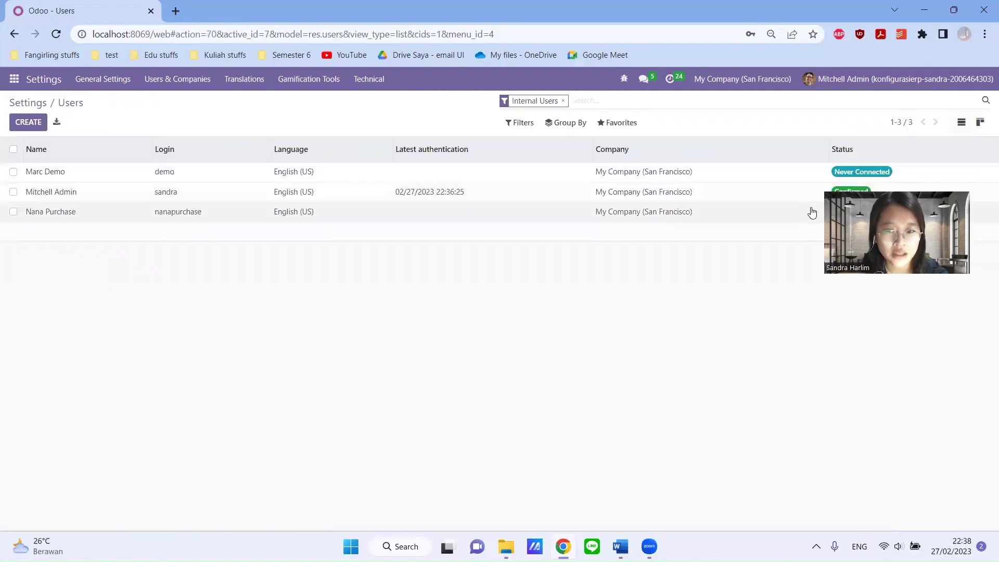
{"action": "left_click", "coordinate": [73, 214]}
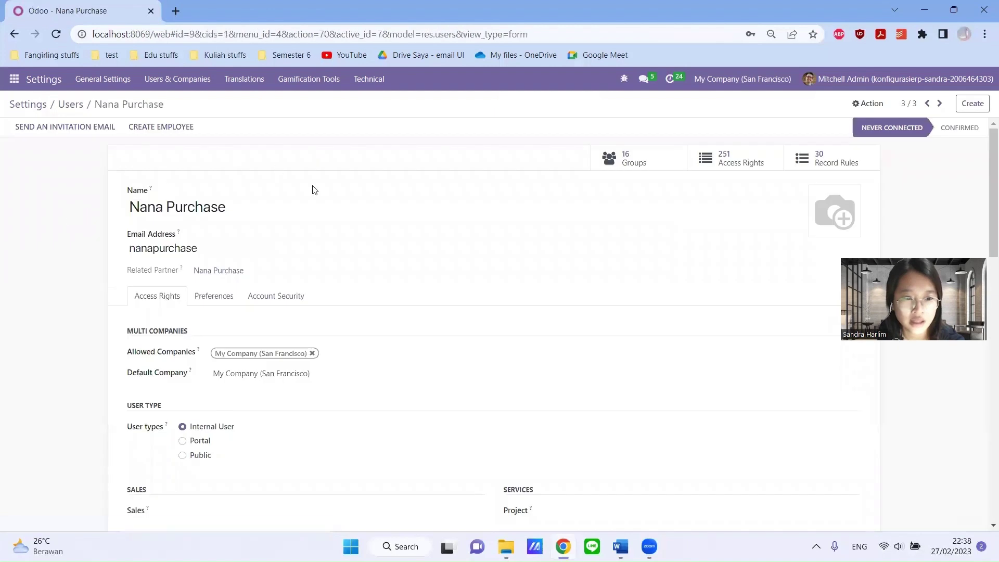
{"action": "scroll", "coordinate": [449, 253], "scroll_direction": "down", "scroll_amount": 4}
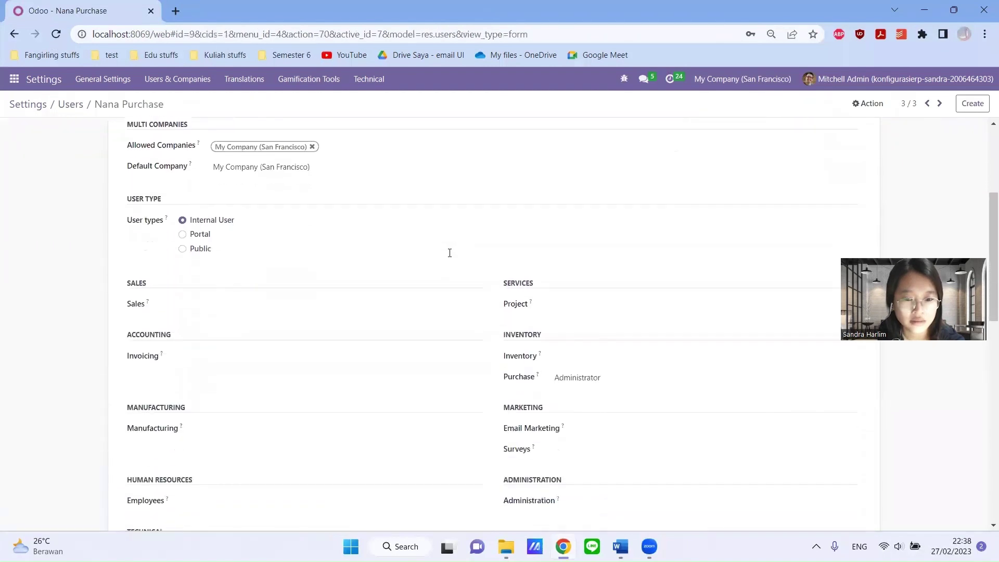
{"action": "scroll", "coordinate": [450, 252], "scroll_direction": "down", "scroll_amount": 1}
{"action": "scroll", "coordinate": [450, 255], "scroll_direction": "down", "scroll_amount": 2}
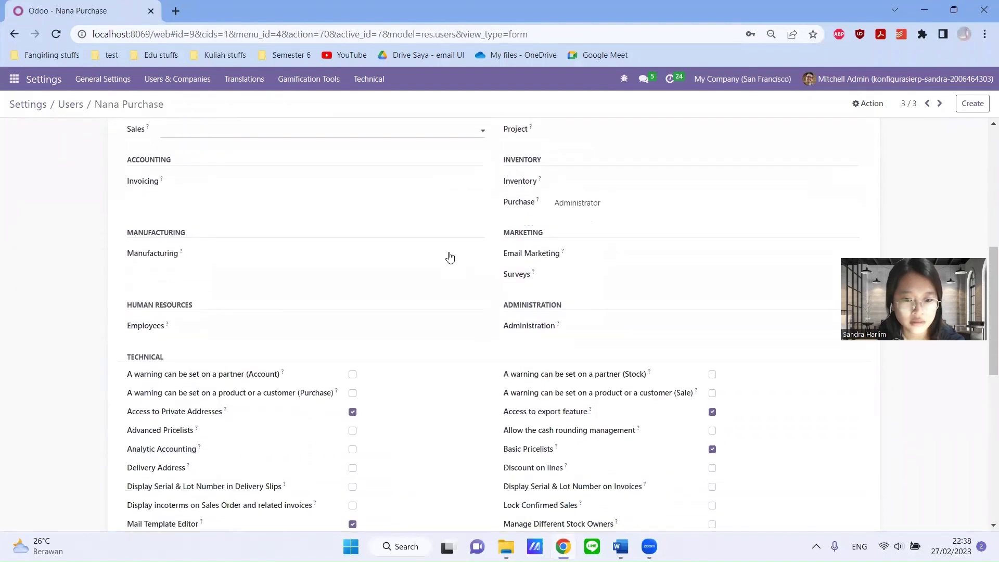
{"action": "scroll", "coordinate": [450, 255], "scroll_direction": "up", "scroll_amount": 7}
{"action": "scroll", "coordinate": [449, 253], "scroll_direction": "down", "scroll_amount": 1}
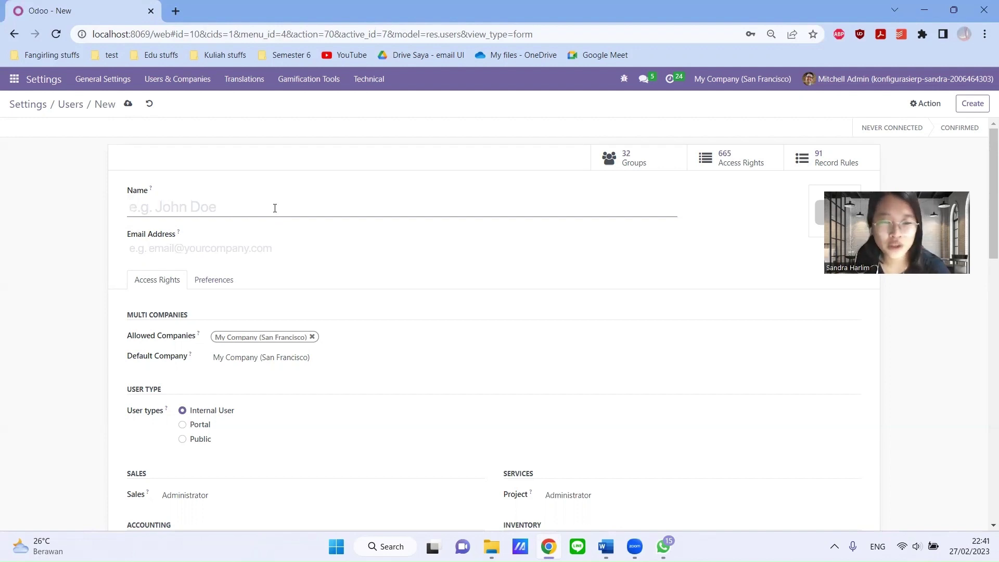
- Enter the warehouse user's name and email login on the new user form
{"action": "type", "text": "Dio"}
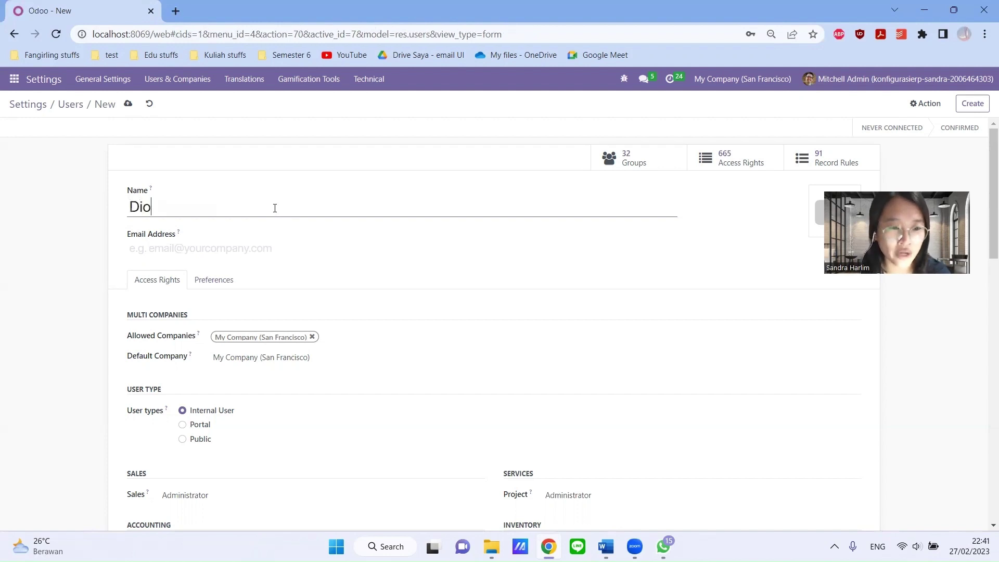
{"action": "type", "text": " Warehouse"}
{"action": "key", "text": "Tab"}
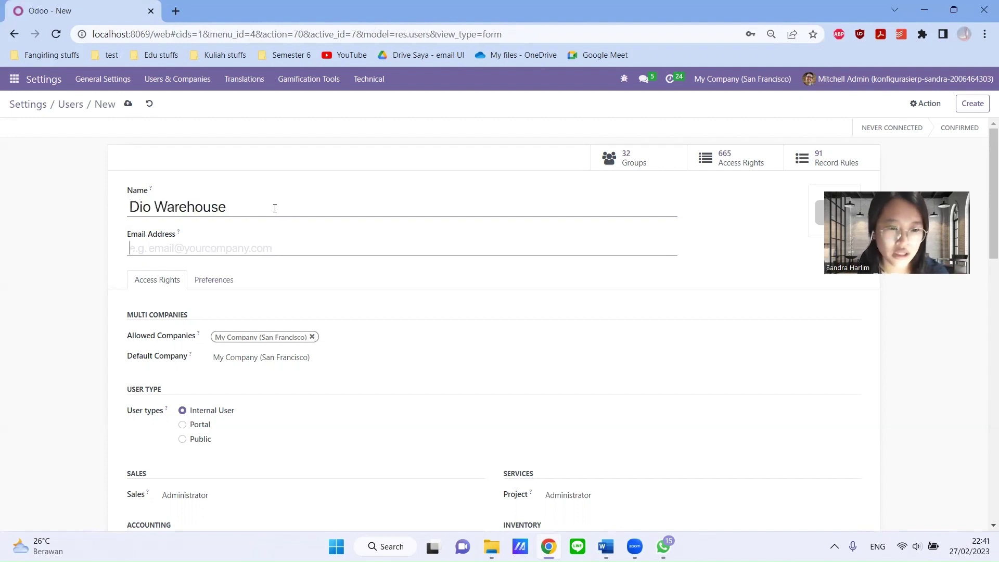
{"action": "type", "text": "diowarehouse"}
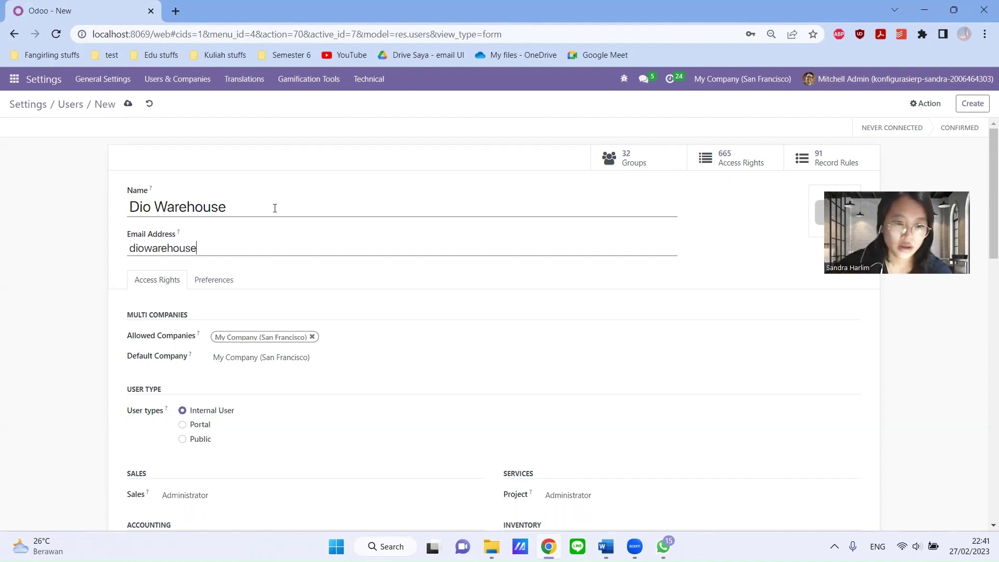
{"action": "scroll", "coordinate": [383, 280], "scroll_direction": "down", "scroll_amount": 4}
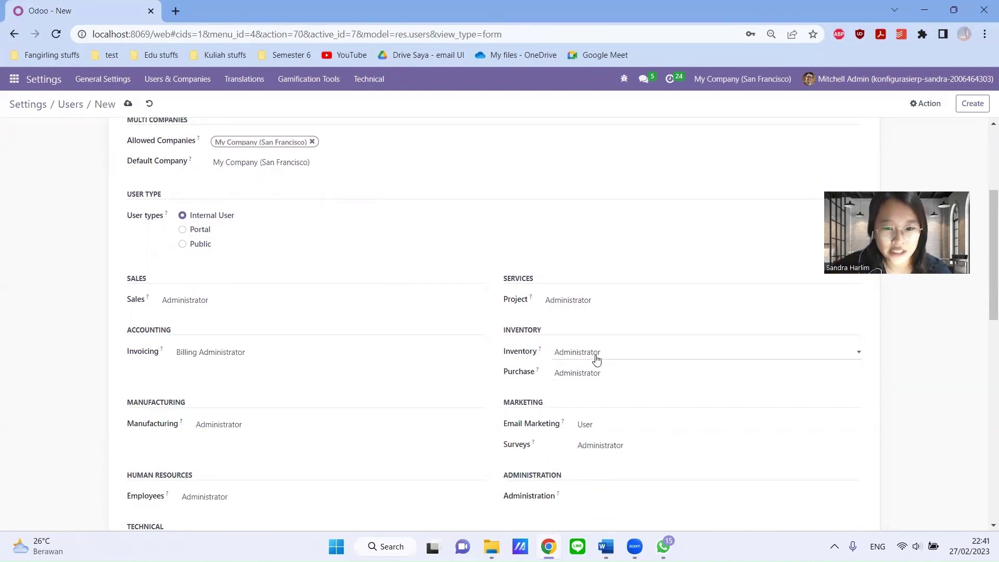
- Clear the Purchase, Project, Sales and Invoicing access levels
{"action": "left_click", "coordinate": [593, 372]}
{"action": "left_click", "coordinate": [588, 387]}
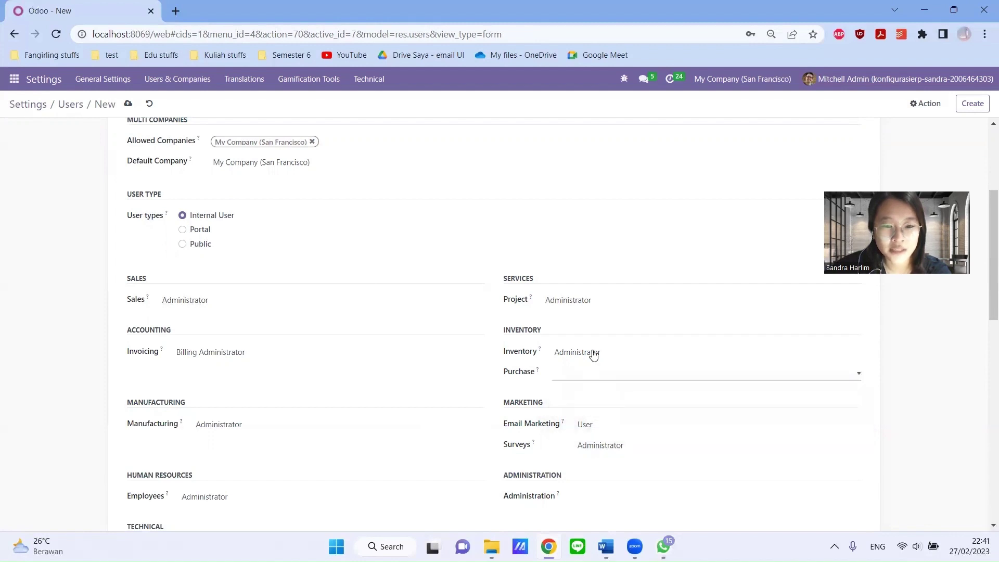
{"action": "left_click", "coordinate": [590, 300]}
{"action": "left_click", "coordinate": [590, 313]}
{"action": "left_click", "coordinate": [254, 300]}
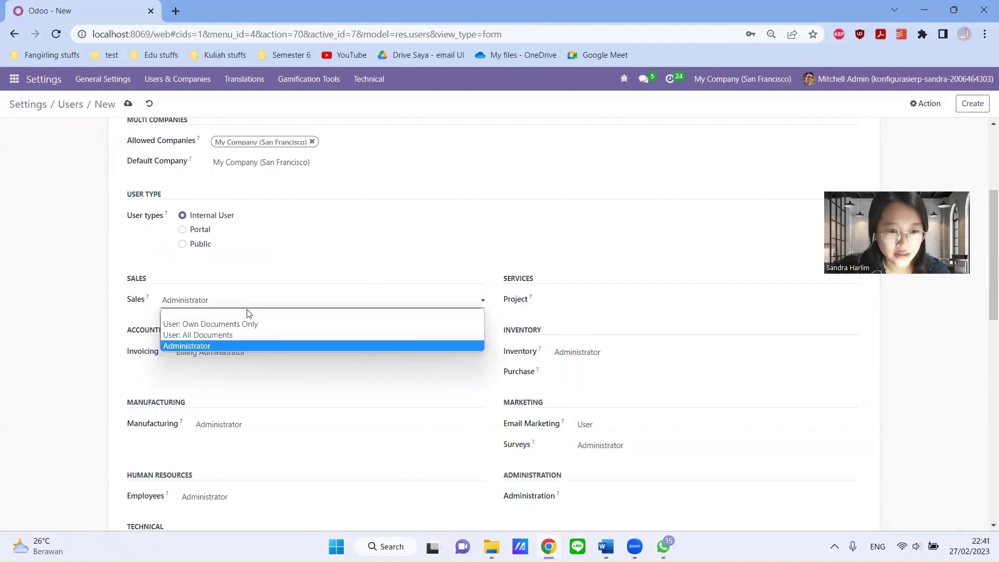
{"action": "left_click", "coordinate": [245, 312]}
{"action": "left_click", "coordinate": [241, 353]}
{"action": "left_click", "coordinate": [239, 368]}
- Clear Manufacturing, Employees, Administration, Email Marketing and Surveys access, keeping Inventory as Administrator
{"action": "scroll", "coordinate": [239, 369], "scroll_direction": "down", "scroll_amount": 3}
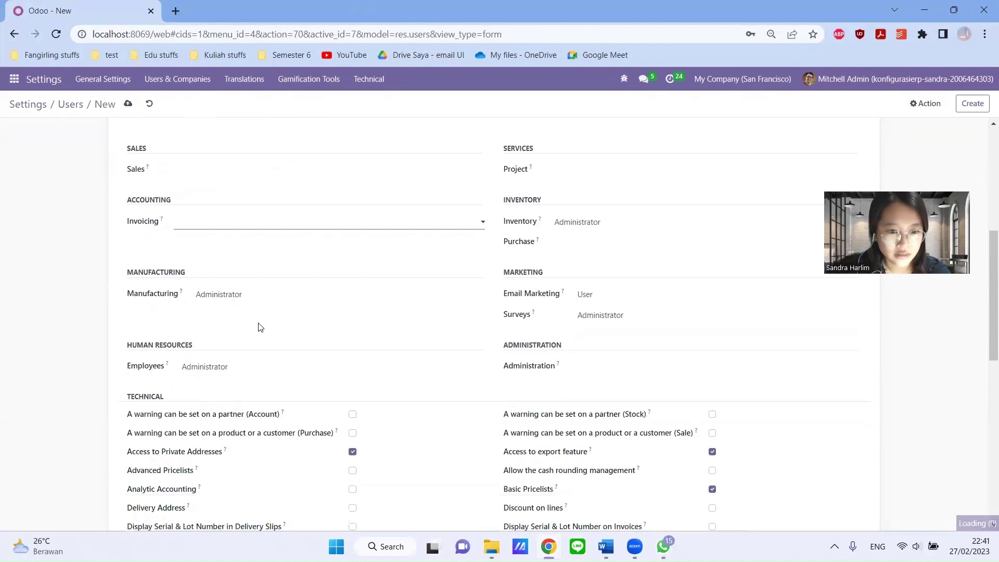
{"action": "left_click", "coordinate": [270, 296]}
{"action": "left_click", "coordinate": [265, 306]}
{"action": "left_click", "coordinate": [237, 366]}
{"action": "left_click", "coordinate": [235, 381]}
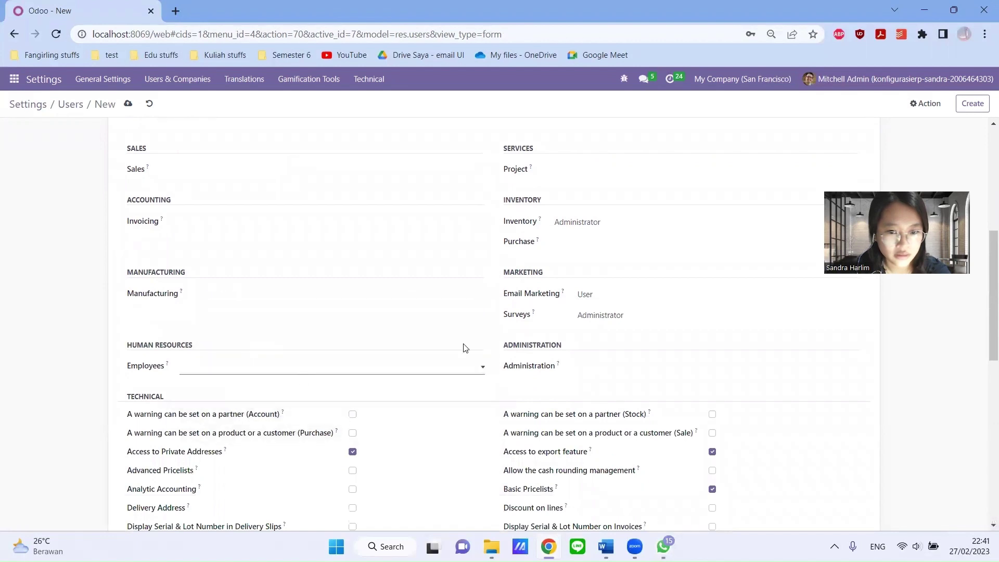
{"action": "left_click", "coordinate": [585, 368]}
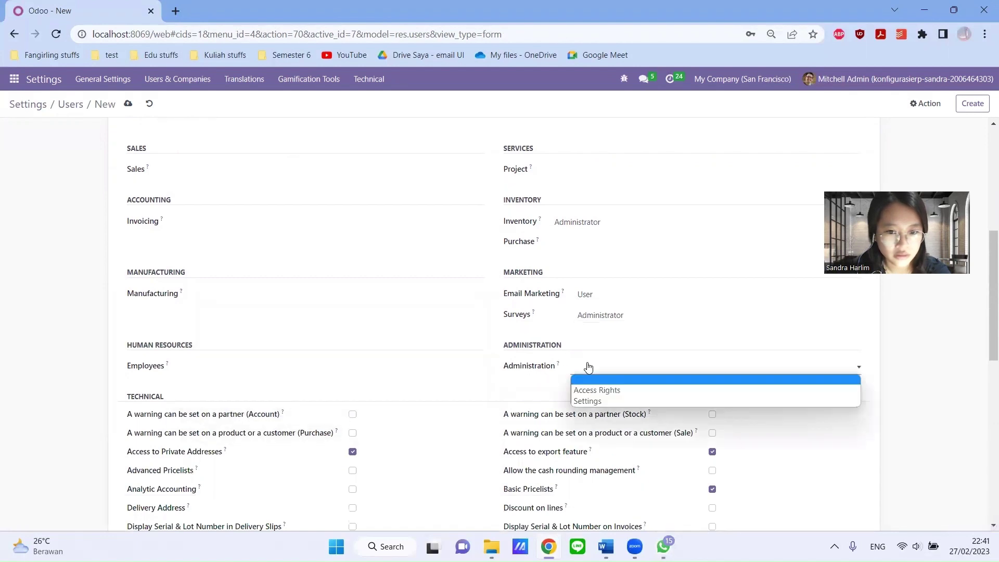
{"action": "left_click", "coordinate": [589, 381]}
{"action": "left_click", "coordinate": [587, 294]}
{"action": "left_click", "coordinate": [596, 308]}
{"action": "left_click", "coordinate": [597, 313]}
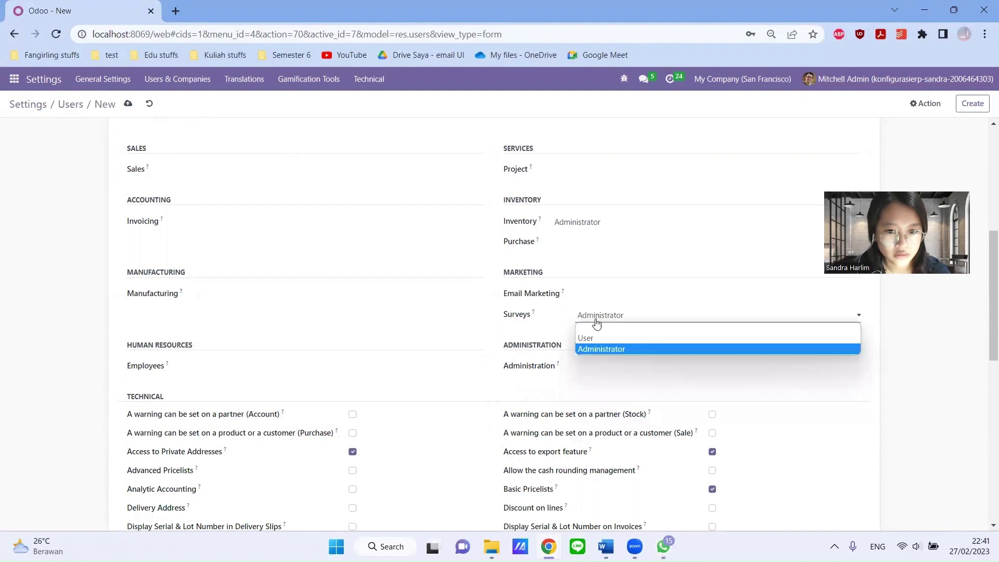
{"action": "left_click", "coordinate": [595, 329]}
{"action": "scroll", "coordinate": [598, 333], "scroll_direction": "up", "scroll_amount": 5}
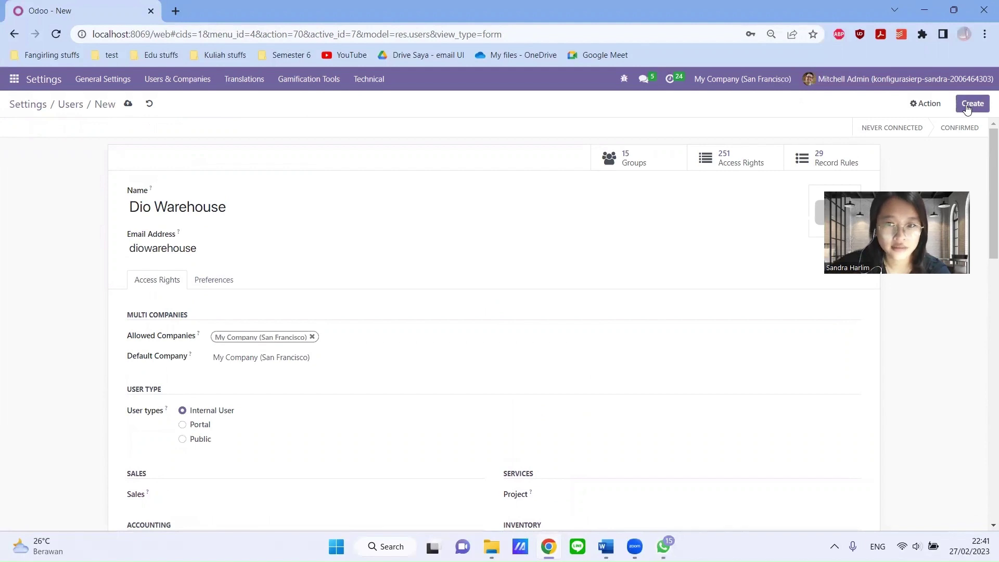
- Save the warehouse user, go back to the Users list, and start another new user
{"action": "left_click", "coordinate": [967, 108]}
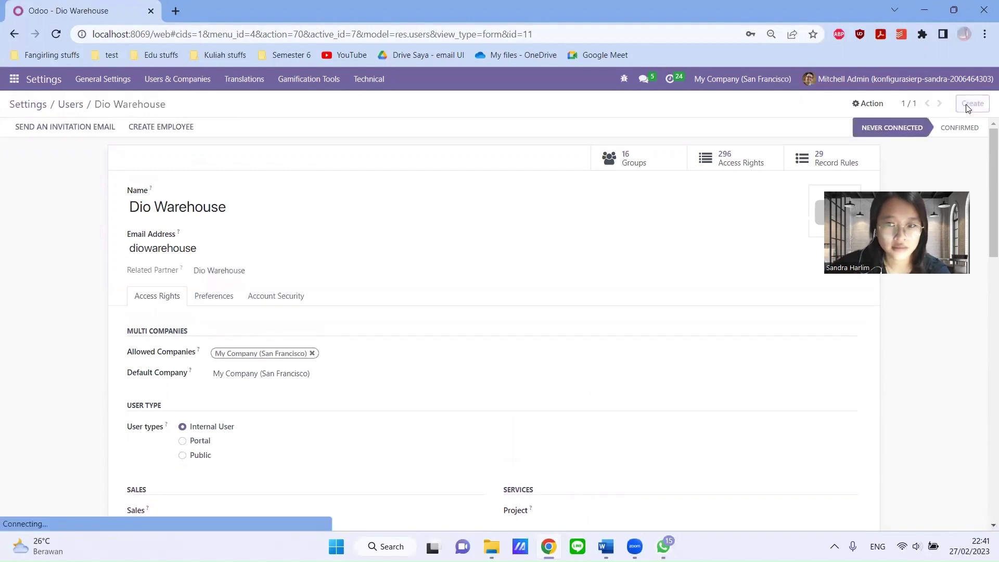
{"action": "left_click", "coordinate": [69, 106]}
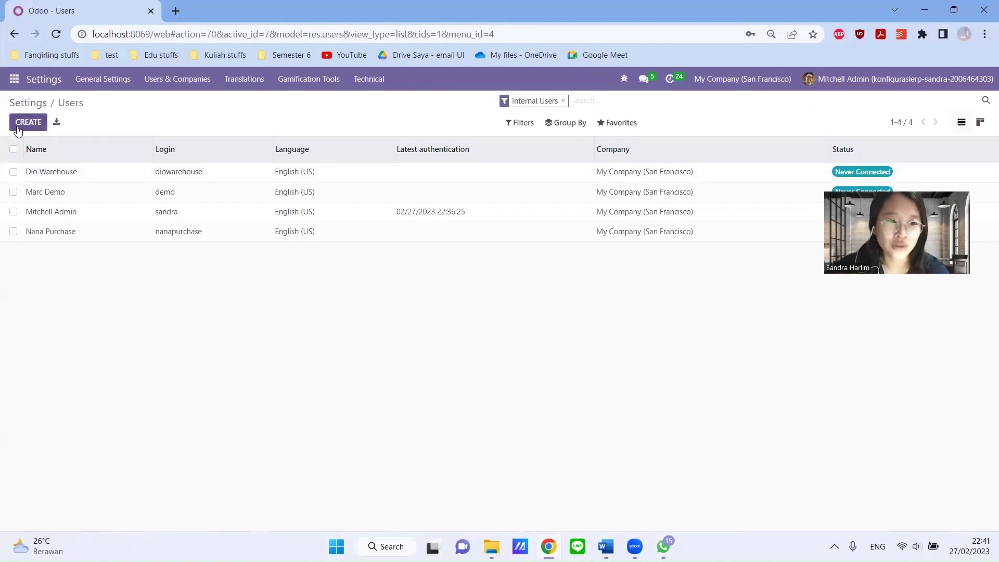
{"action": "left_click", "coordinate": [28, 122]}
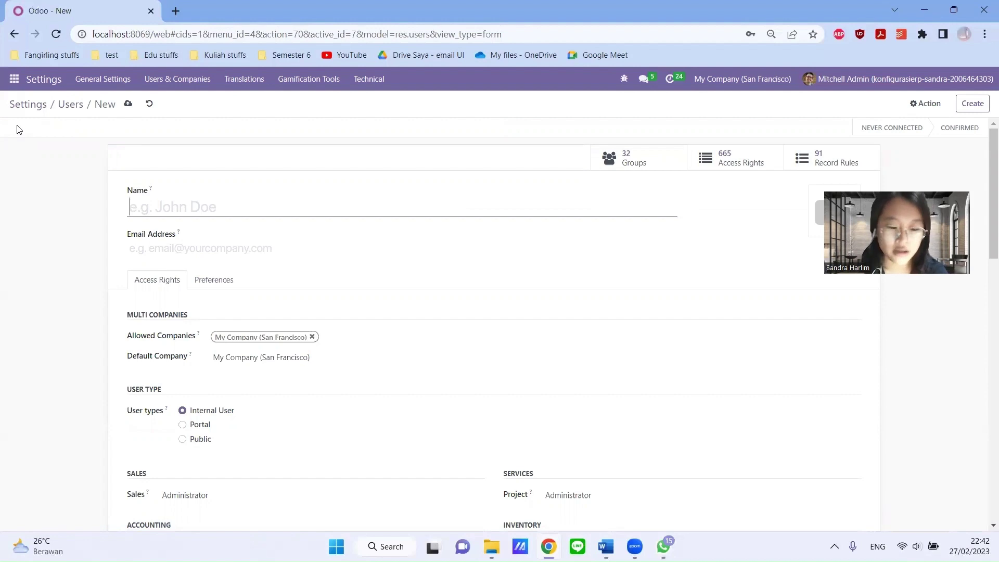
- Enter the finance user's name and login on the new user form
{"action": "type", "text": "Val"}
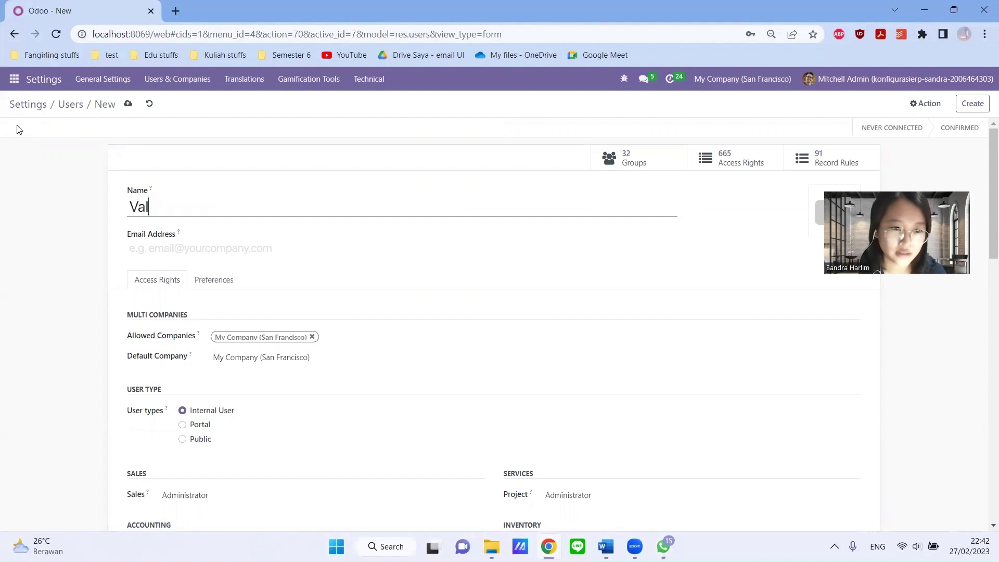
{"action": "type", "text": "en Finance"}
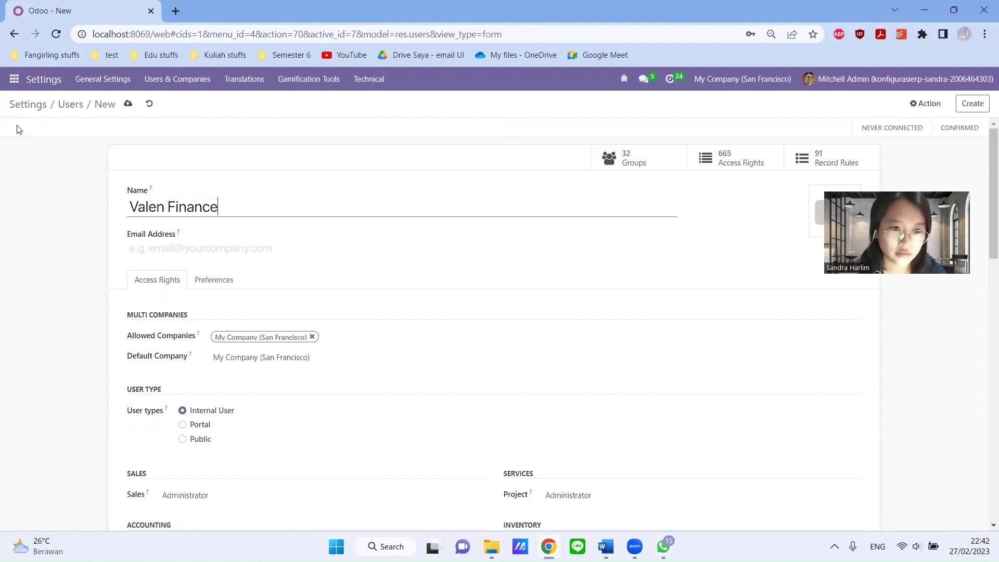
{"action": "key", "text": "Tab"}
{"action": "type", "text": "vale"}
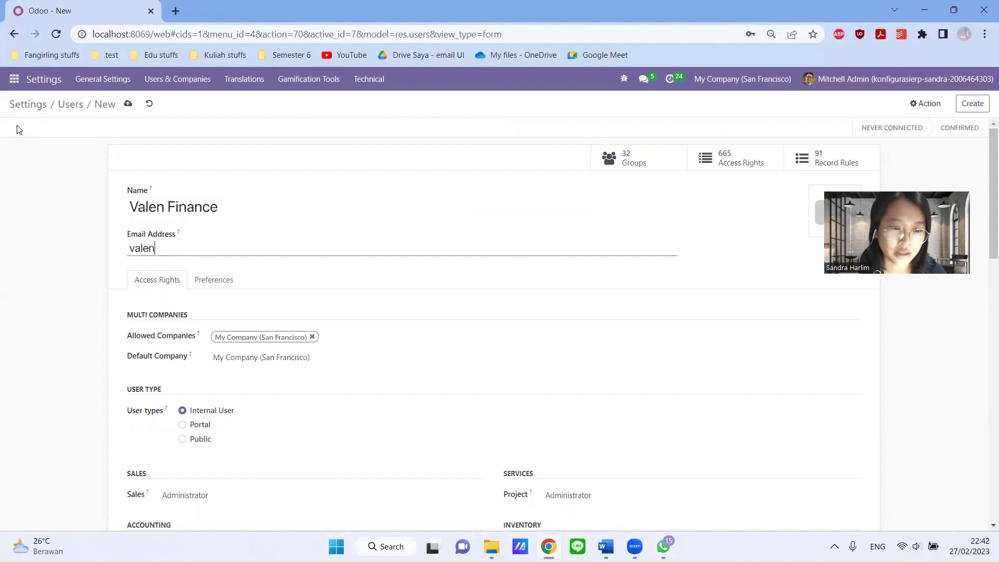
{"action": "type", "text": "nfinance"}
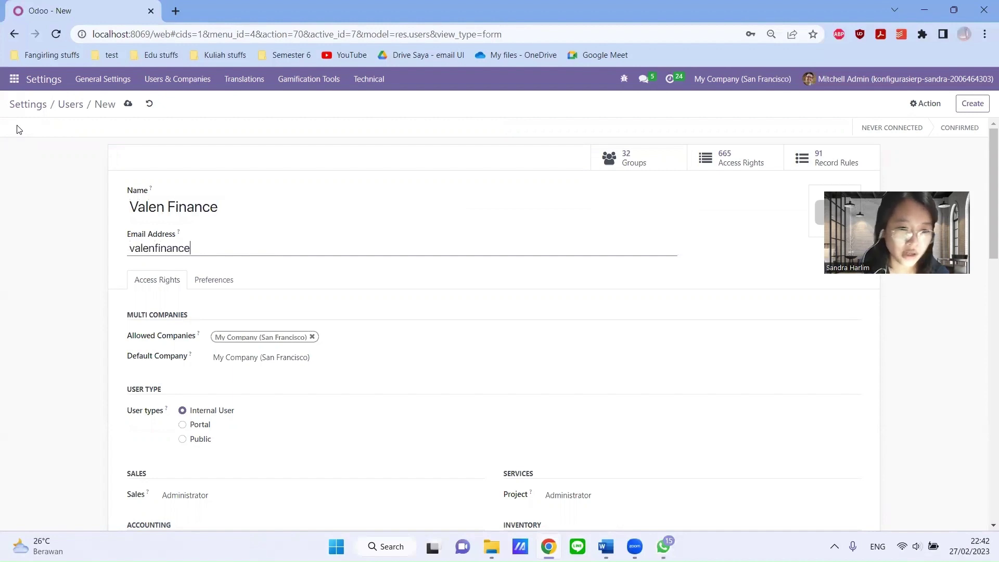
{"action": "scroll", "coordinate": [31, 133], "scroll_direction": "down", "scroll_amount": 5}
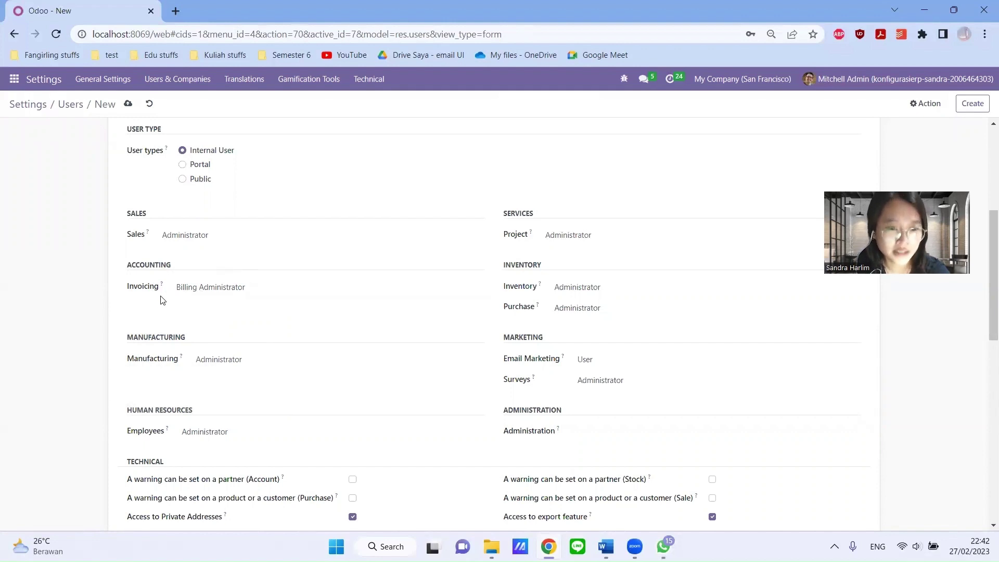
- Clear the Sales, Manufacturing, Employees, Administration and Surveys access levels
{"action": "left_click", "coordinate": [224, 241]}
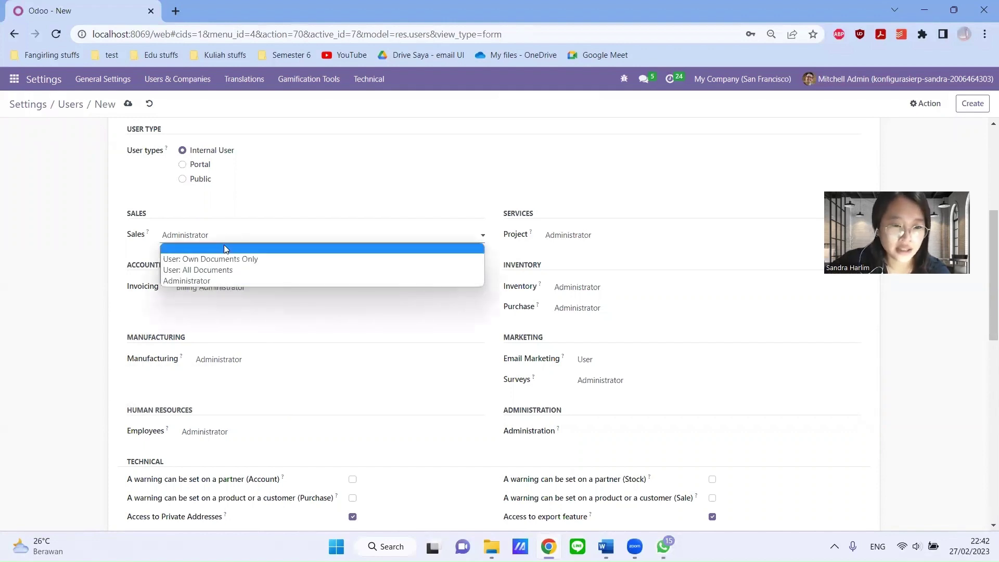
{"action": "left_click", "coordinate": [224, 245]}
{"action": "left_click", "coordinate": [231, 368]}
{"action": "left_click", "coordinate": [229, 374]}
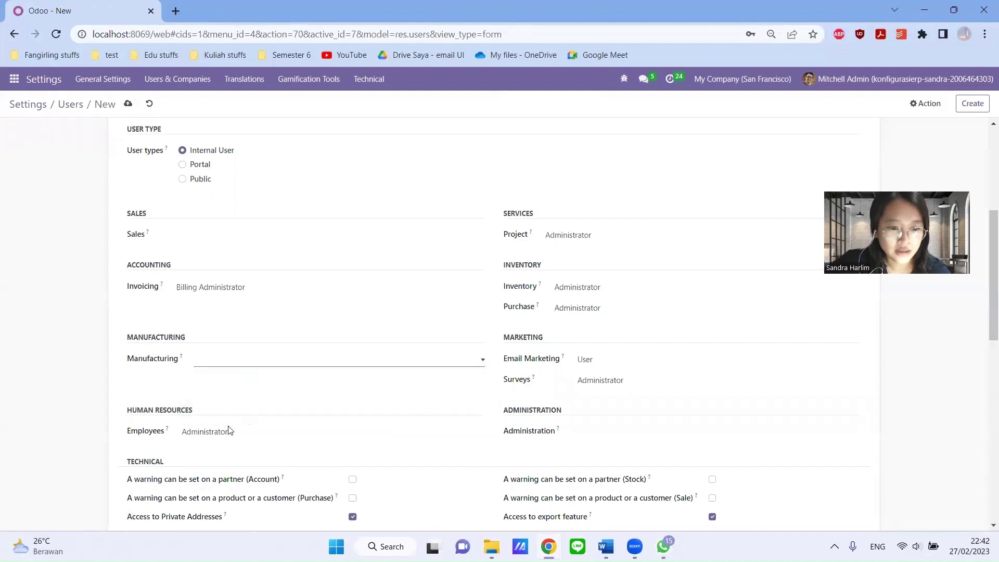
{"action": "left_click", "coordinate": [232, 433]}
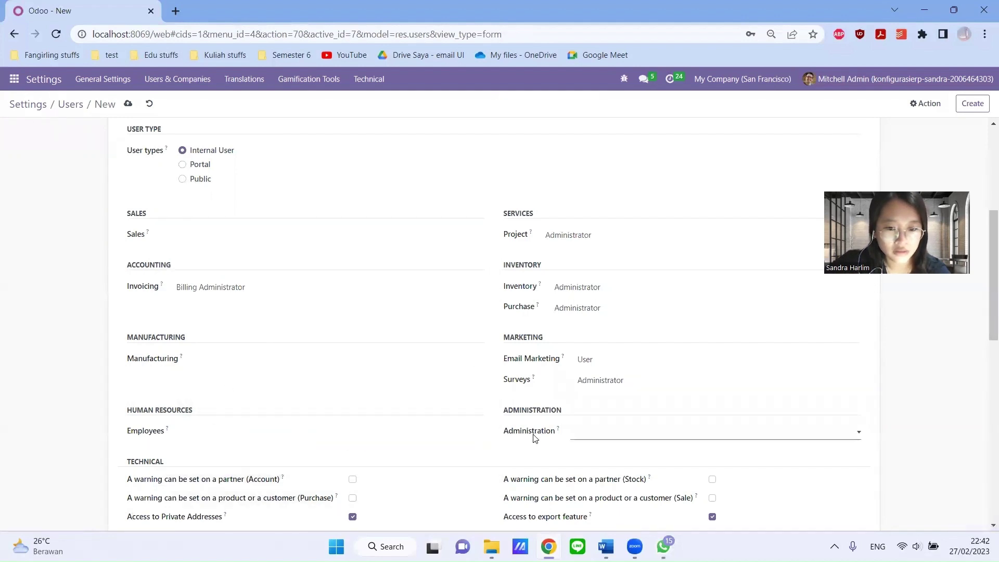
{"action": "left_click", "coordinate": [607, 432]}
{"action": "left_click", "coordinate": [601, 386]}
{"action": "left_click", "coordinate": [600, 386]}
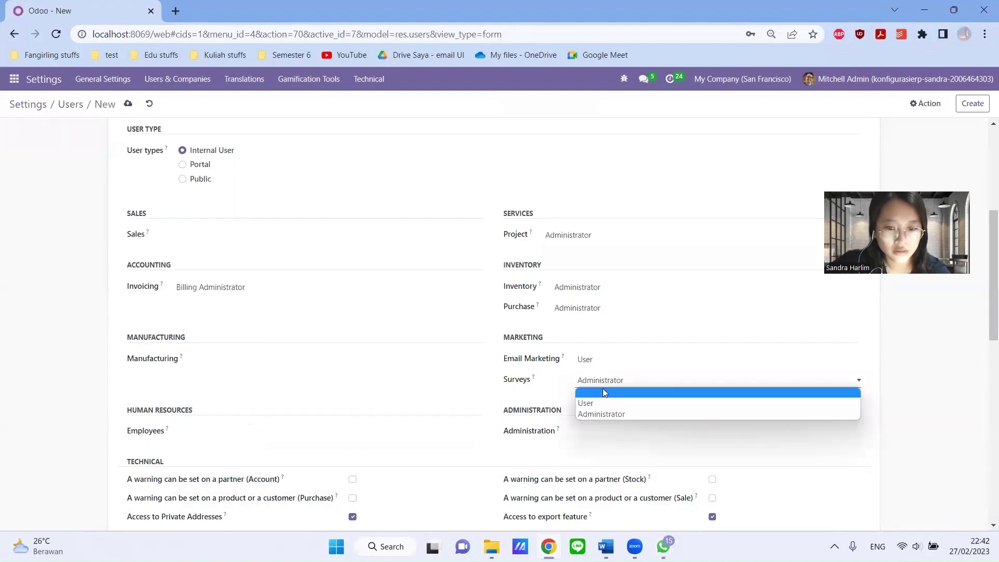
{"action": "left_click", "coordinate": [602, 392]}
- Clear Email Marketing, Purchase, Inventory and Project access, leaving Invoicing as Billing Administrator, and save
{"action": "left_click", "coordinate": [603, 359]}
{"action": "left_click", "coordinate": [603, 371]}
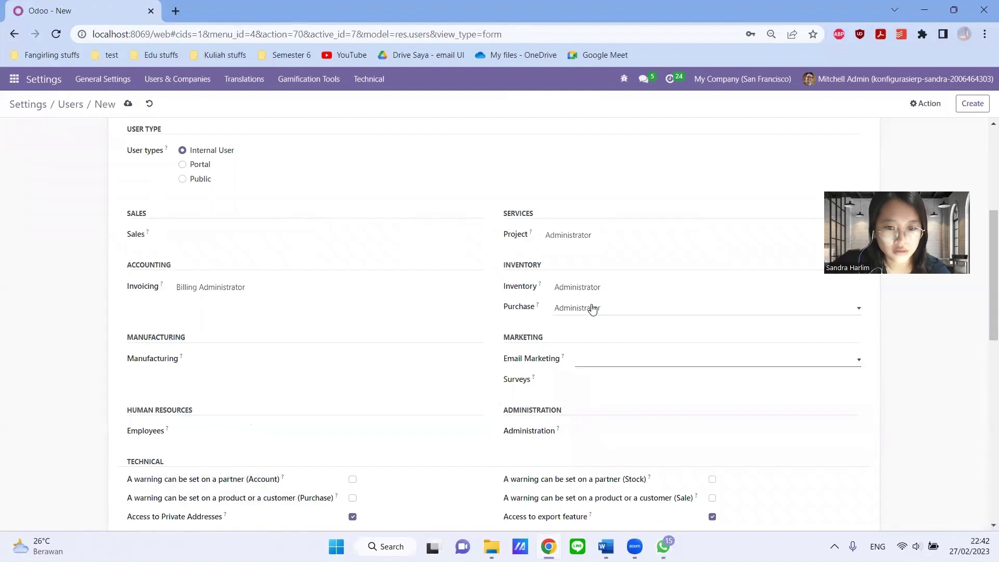
{"action": "left_click", "coordinate": [590, 307]}
{"action": "left_click", "coordinate": [596, 317]}
{"action": "left_click", "coordinate": [597, 287]}
{"action": "left_click", "coordinate": [599, 302]}
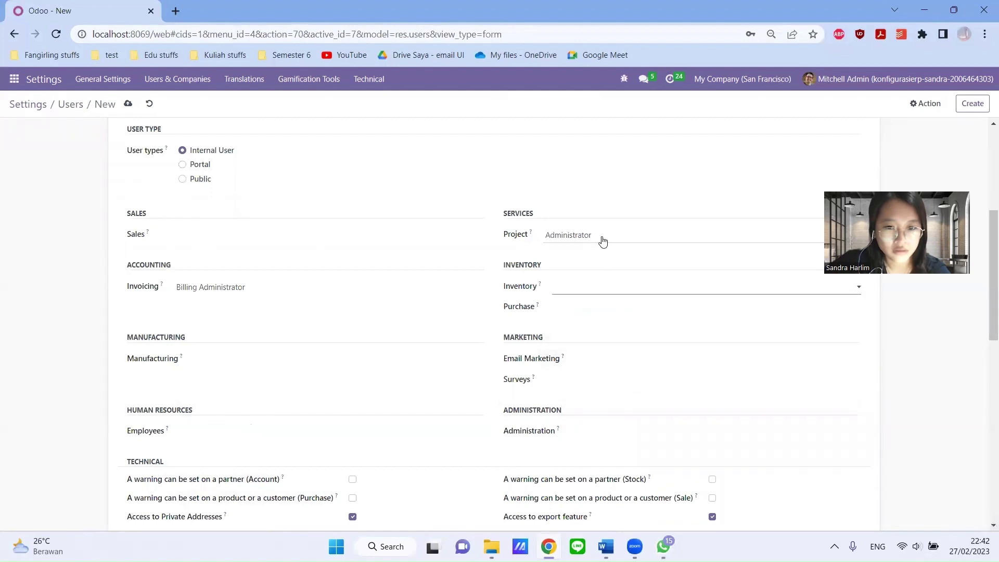
{"action": "left_click", "coordinate": [602, 237]}
{"action": "left_click", "coordinate": [598, 249]}
{"action": "scroll", "coordinate": [597, 250], "scroll_direction": "up", "scroll_amount": 5}
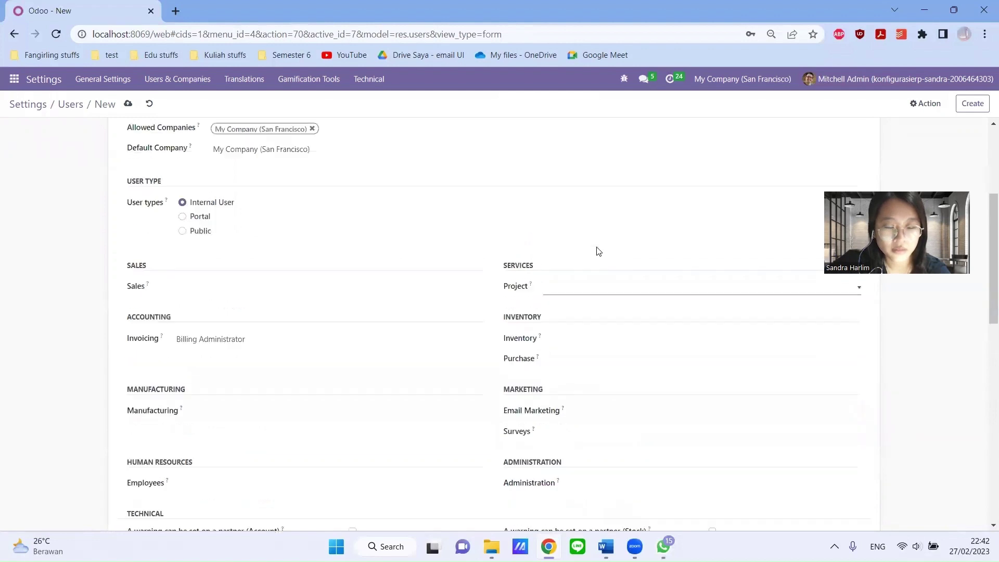
{"action": "left_click", "coordinate": [976, 114]}
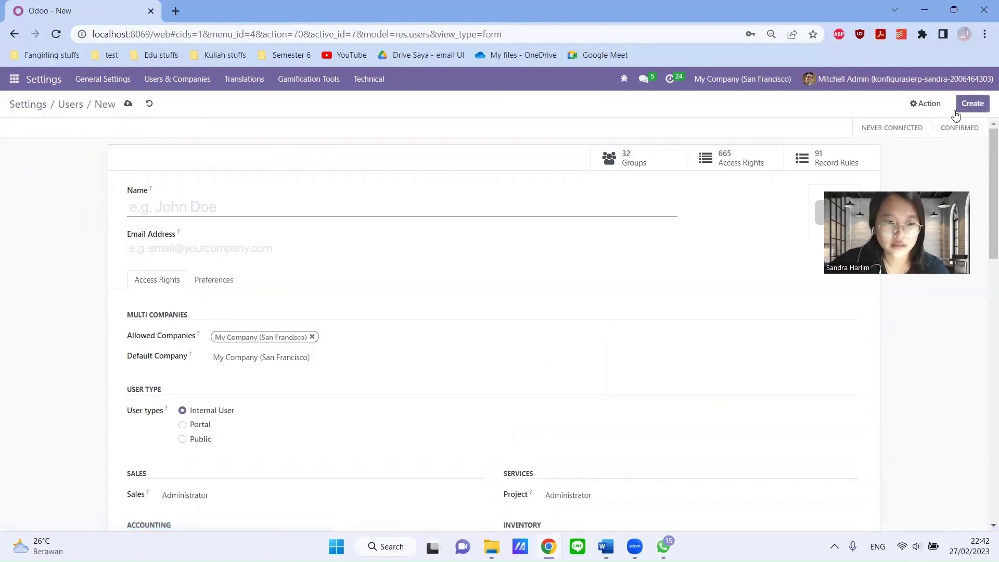
- Return to the Users list, now showing five internal users
{"action": "left_click", "coordinate": [72, 106]}
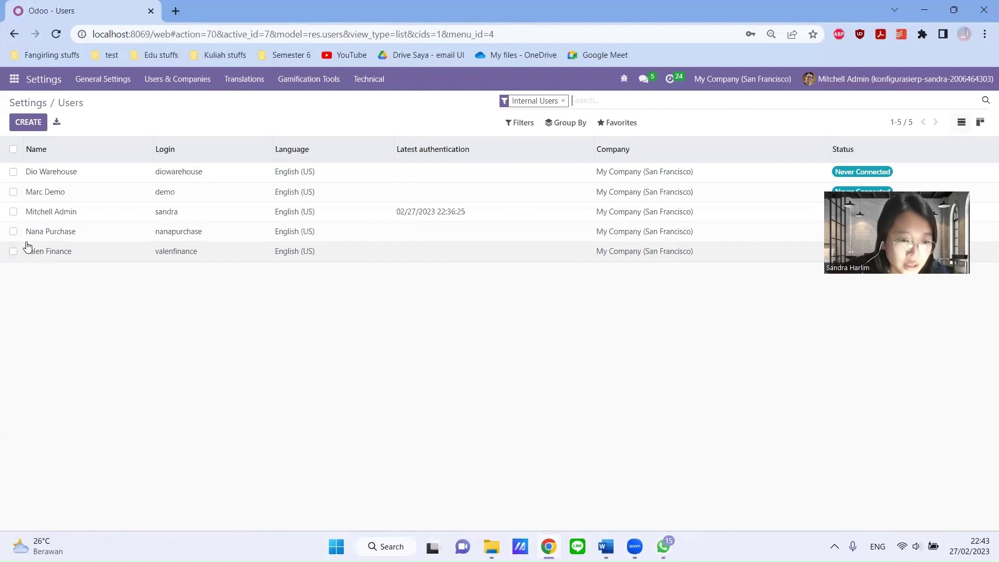
- Select the purchase, finance and warehouse users and choose Change Password from the Action menu
{"action": "left_click", "coordinate": [13, 232]}
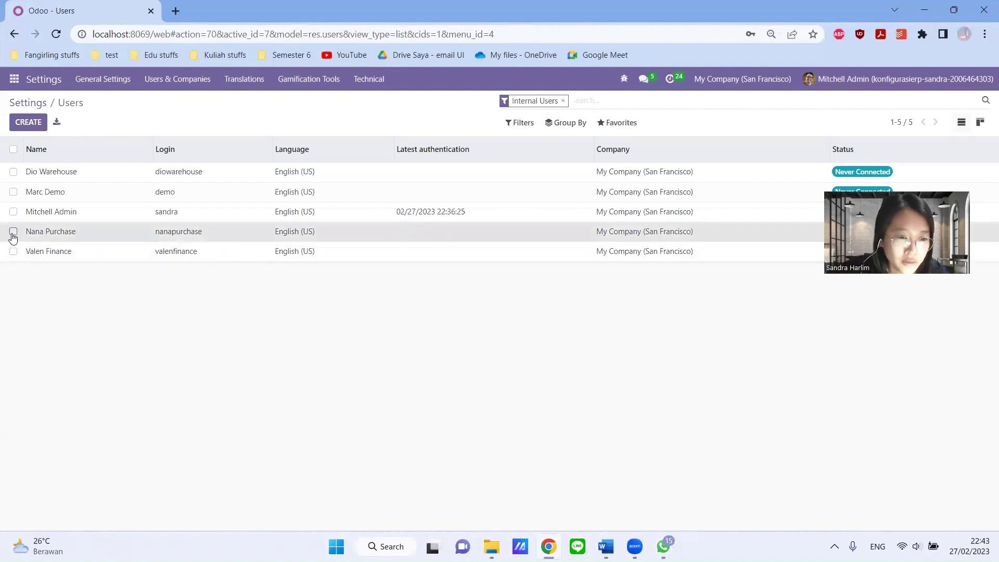
{"action": "left_click", "coordinate": [14, 251]}
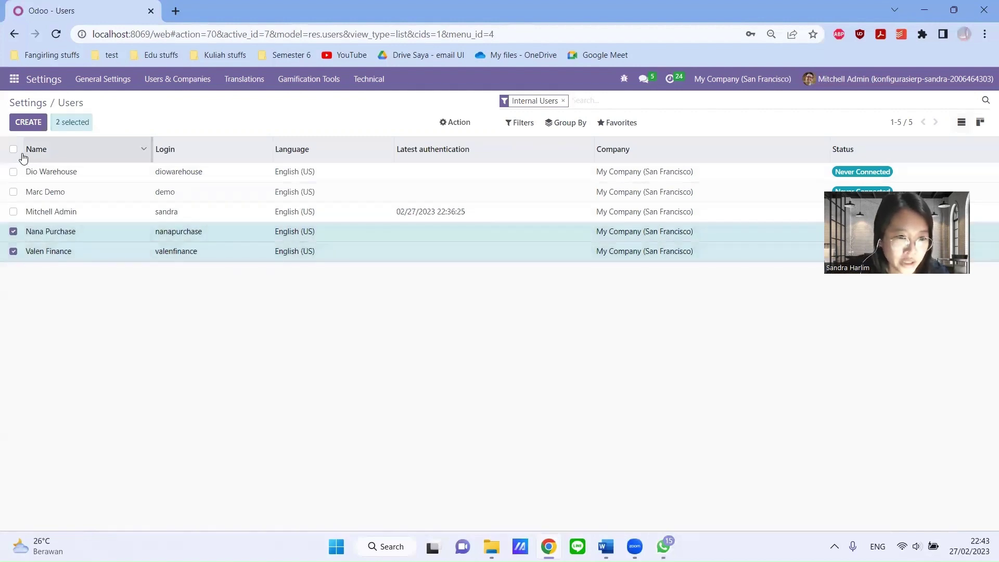
{"action": "left_click", "coordinate": [13, 172]}
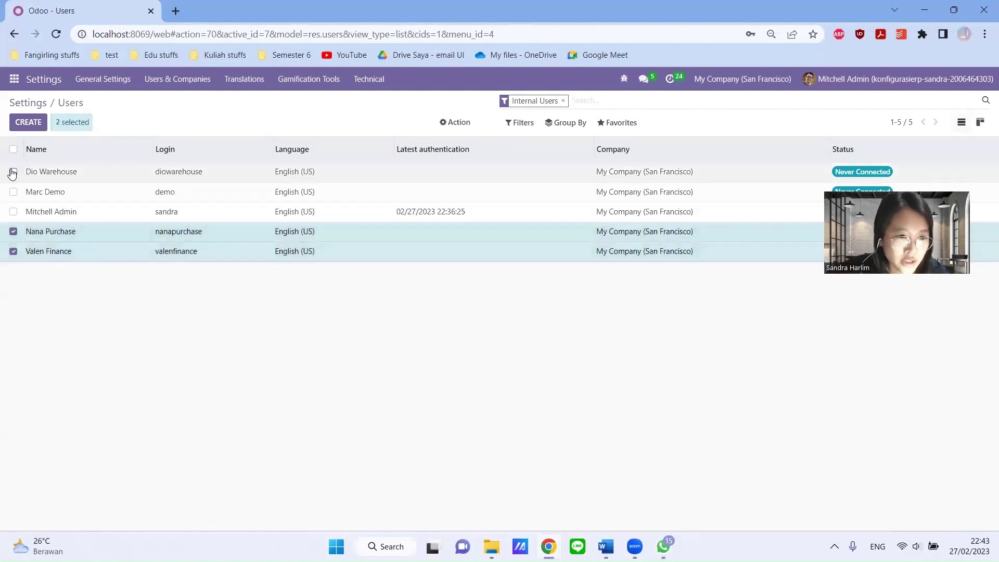
{"action": "left_click", "coordinate": [455, 122]}
{"action": "left_click", "coordinate": [473, 210]}
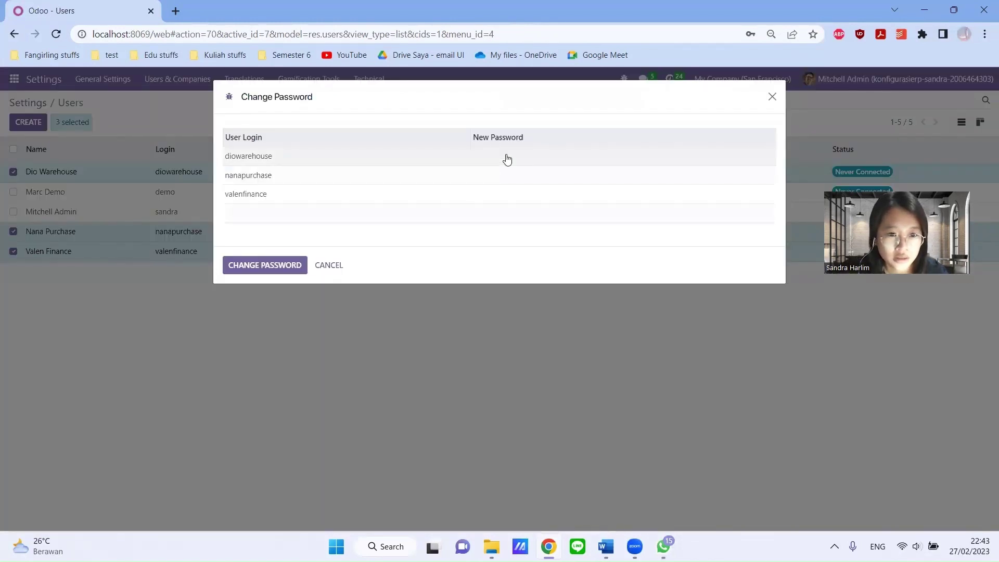
- Set new passwords for the warehouse, purchase and finance users, apply them, and decline Chrome's save prompt
{"action": "left_click", "coordinate": [507, 155]}
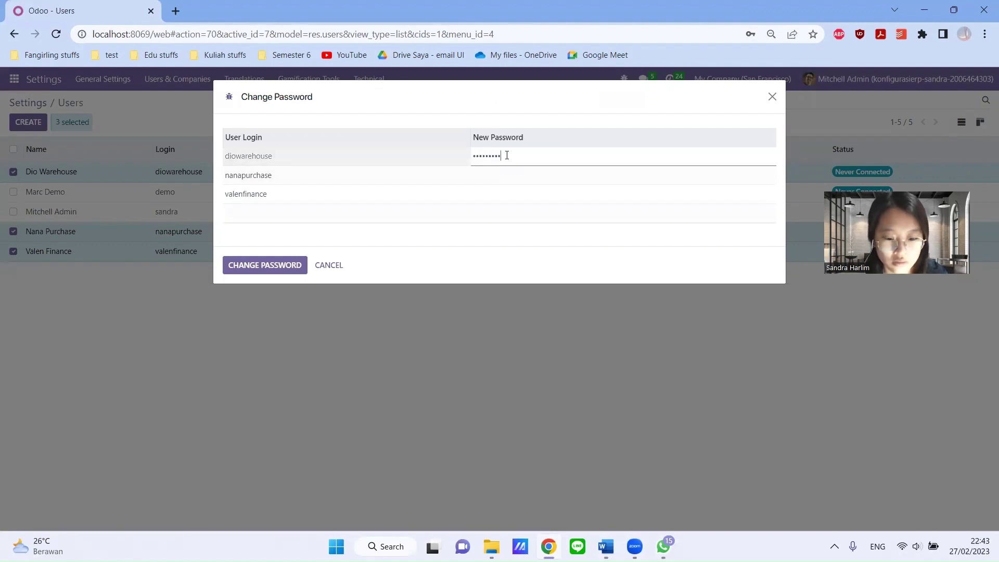
{"action": "key", "text": "Return"}
{"action": "type", "text": "**********"}
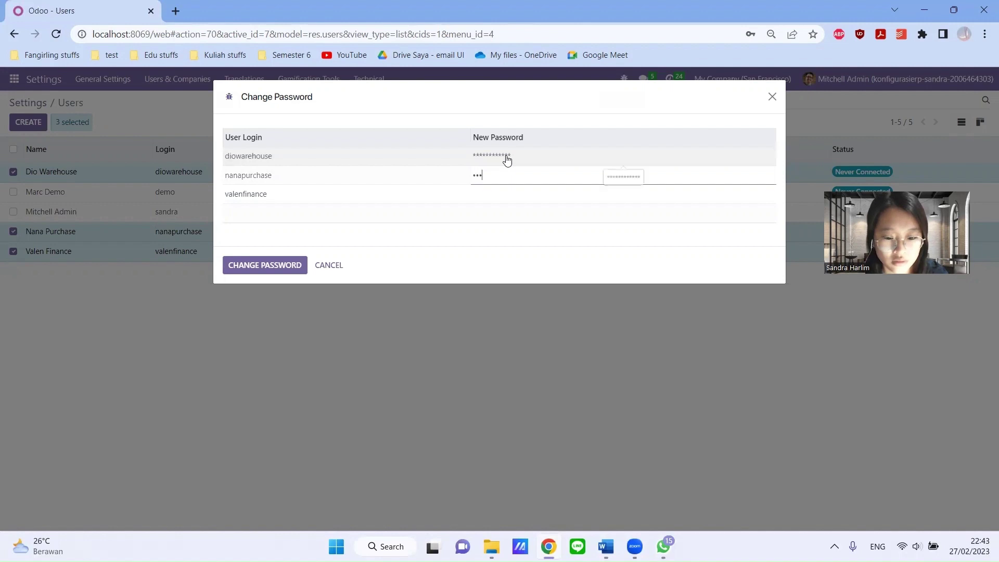
{"action": "type", "text": "**"}
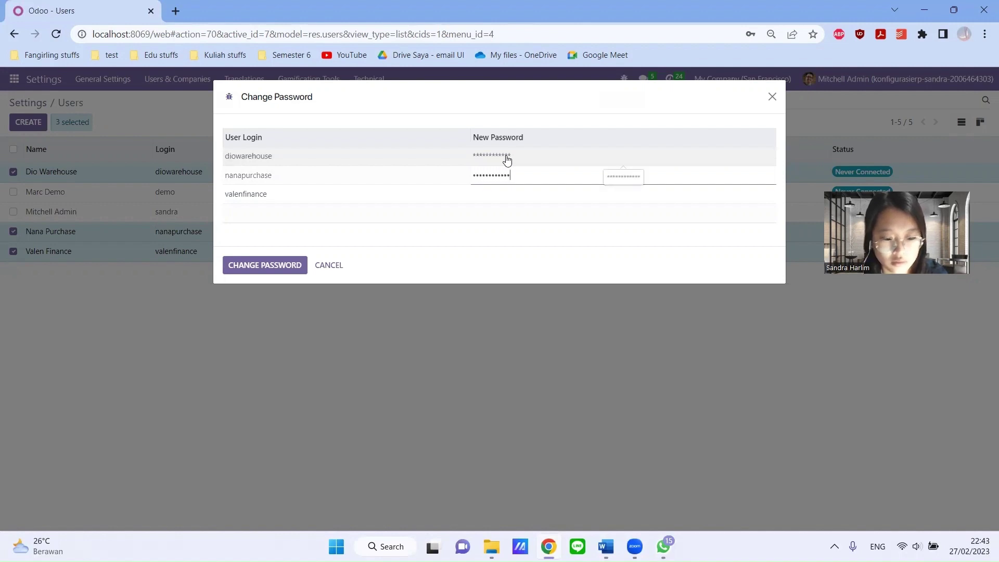
{"action": "key", "text": "Return"}
{"action": "type", "text": "*****"}
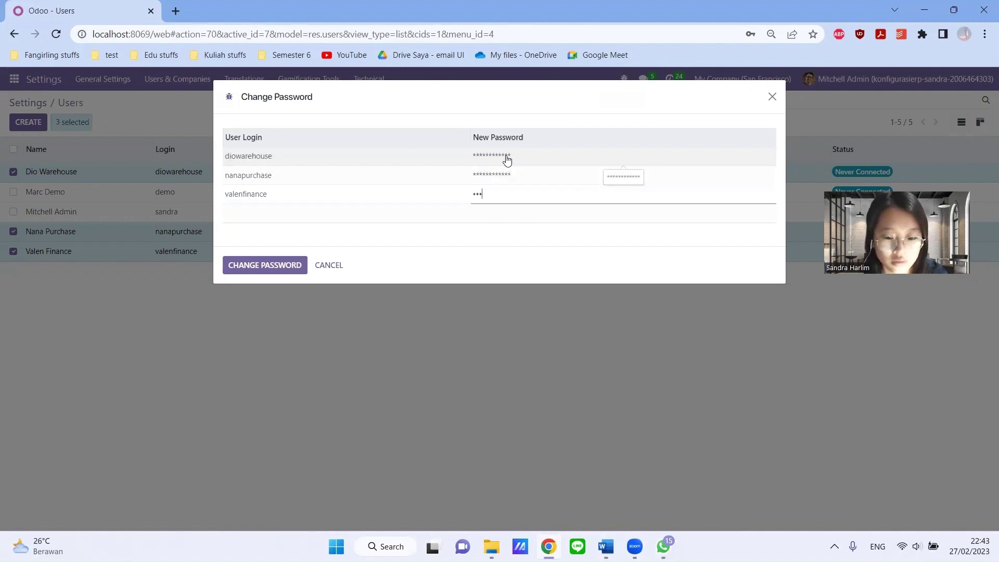
{"action": "type", "text": "*******"}
{"action": "key", "text": "ctrl+a"}
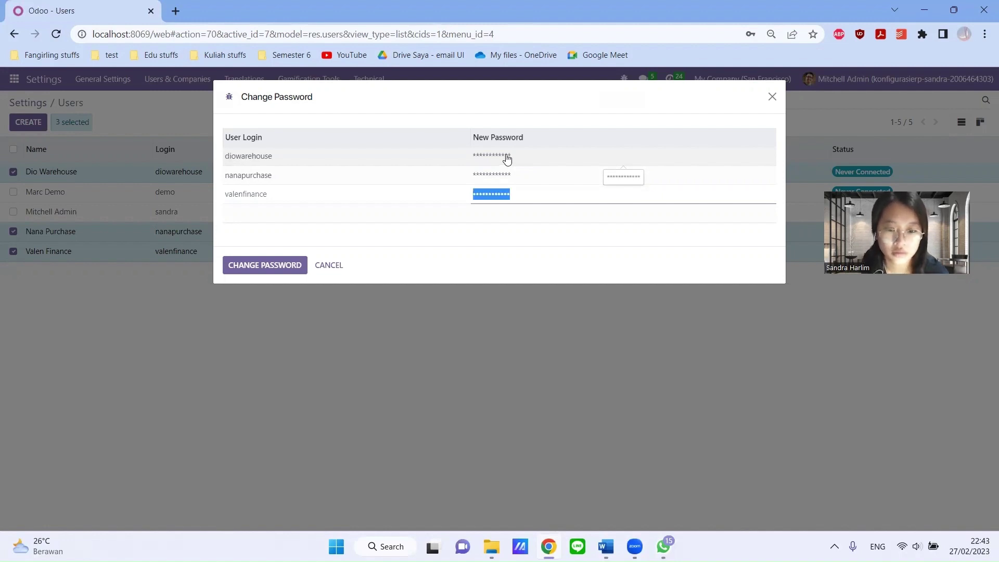
{"action": "type", "text": "************"}
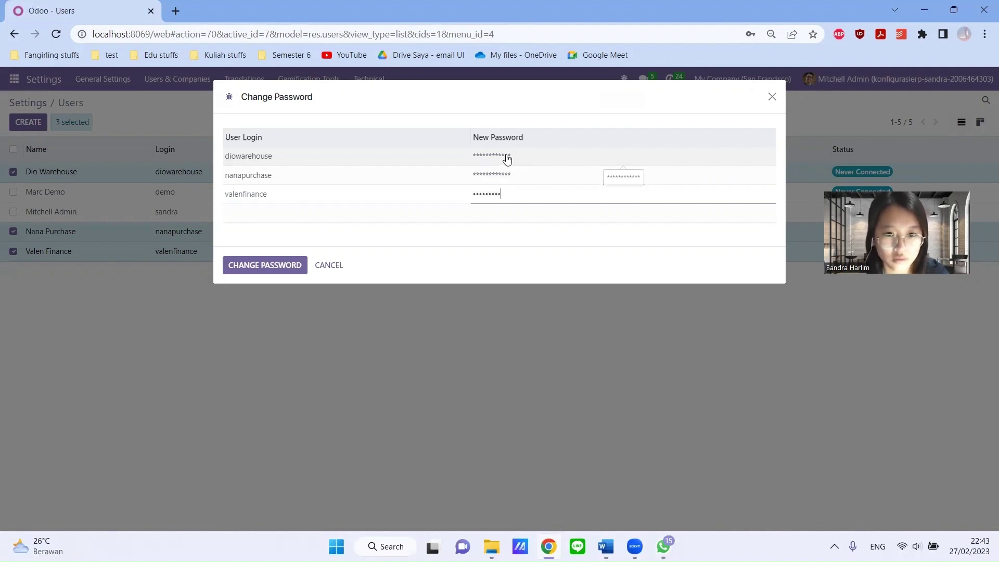
{"action": "left_click", "coordinate": [293, 268]}
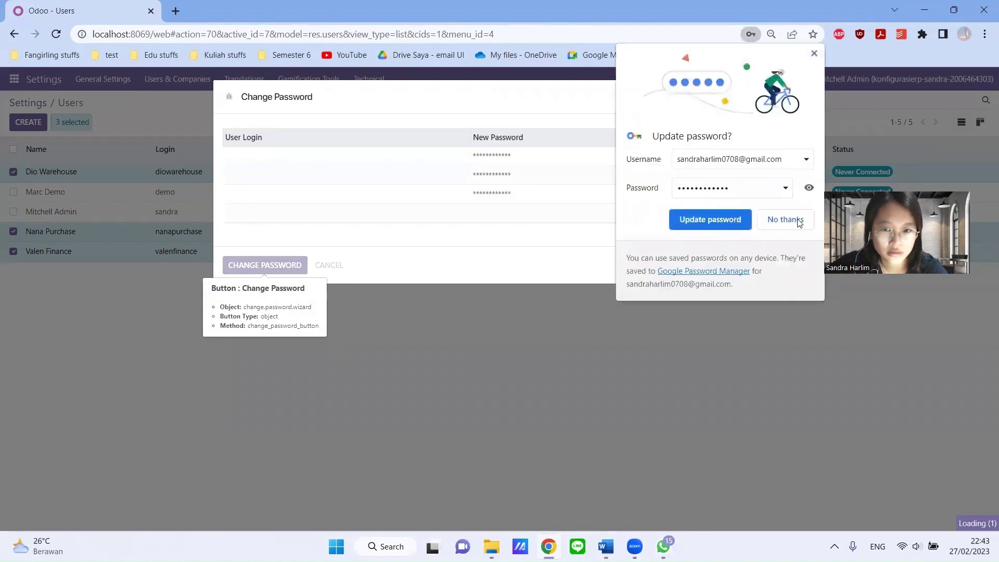
{"action": "left_click", "coordinate": [785, 219]}
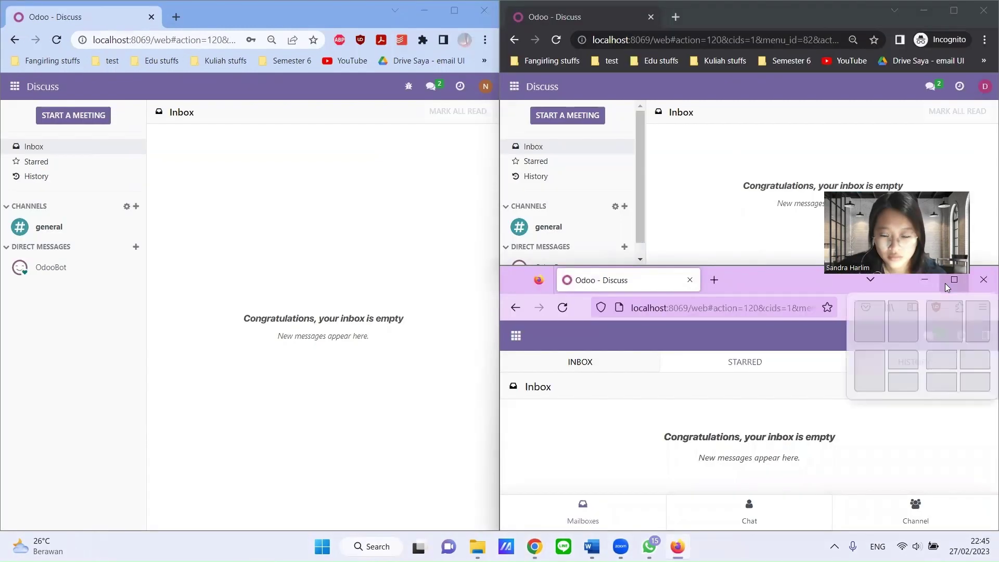
- Minimize the Firefox and incognito windows, then maximize the purchasing user's Discuss window
{"action": "left_click", "coordinate": [945, 284]}
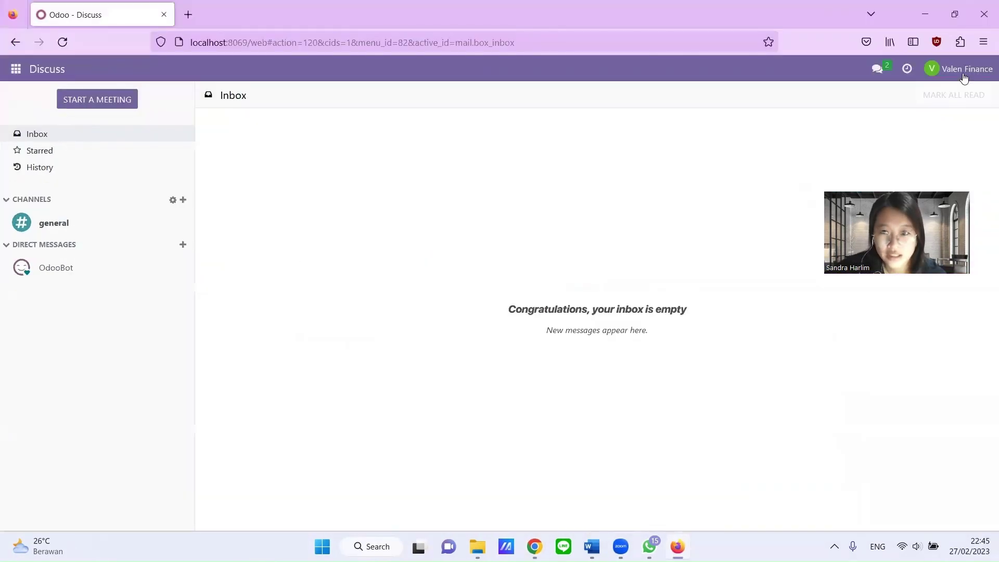
{"action": "left_click", "coordinate": [963, 20]}
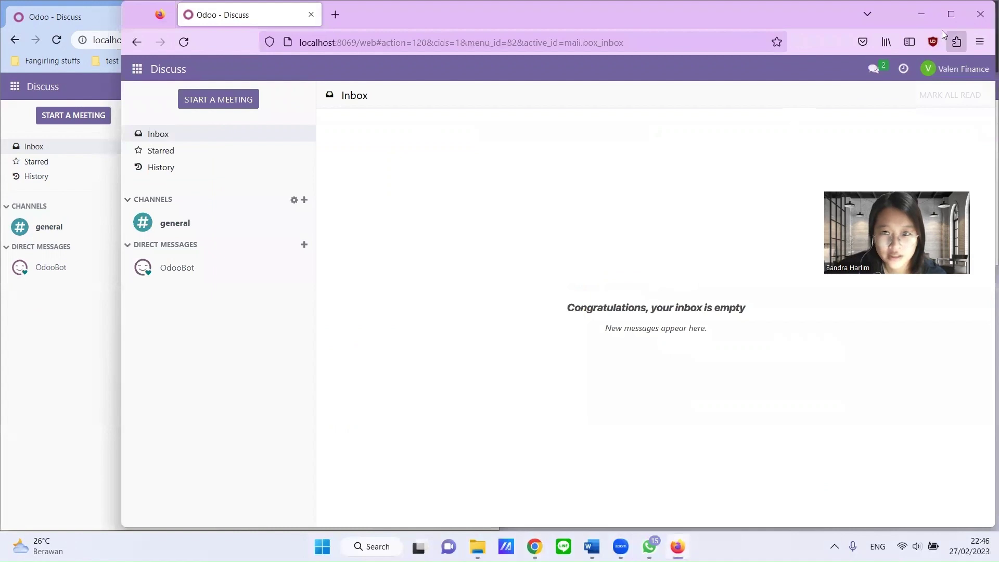
{"action": "left_click", "coordinate": [910, 14]}
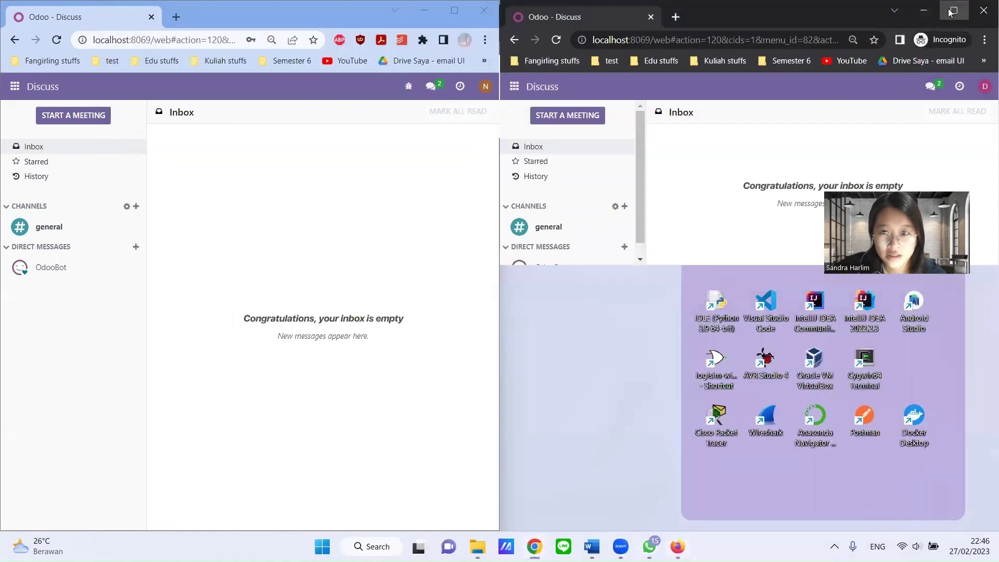
{"action": "left_click", "coordinate": [953, 10]}
{"action": "mouse_move", "coordinate": [948, 13]}
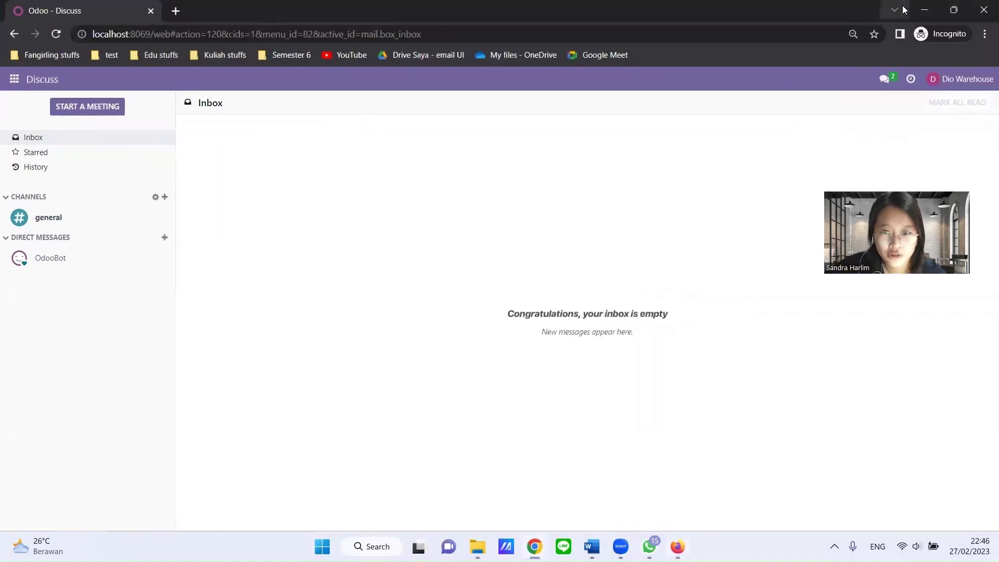
{"action": "left_click", "coordinate": [924, 10]}
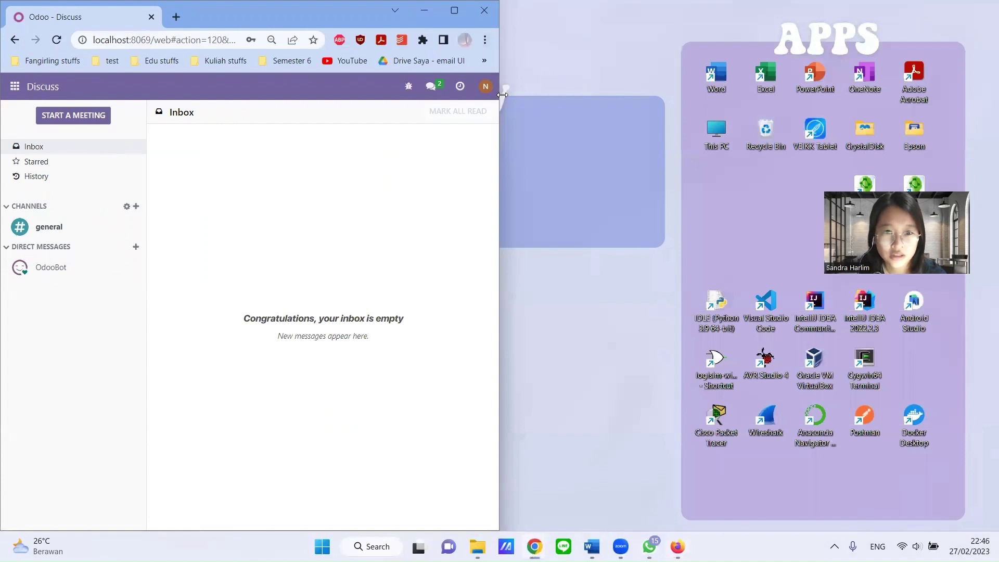
{"action": "left_click_drag", "start_coordinate": [499, 85], "coordinate": [840, 84]}
{"action": "left_click", "coordinate": [804, 14]}
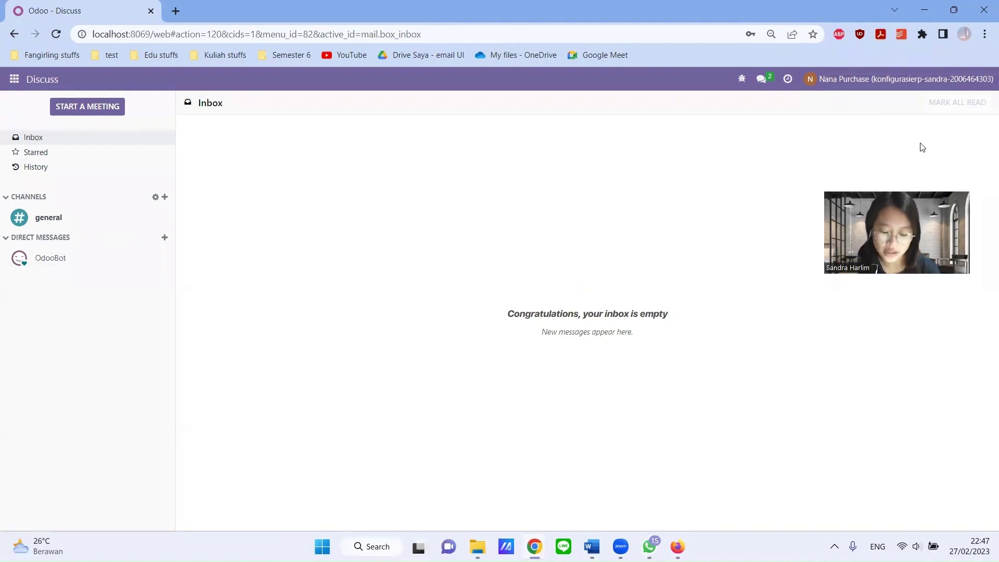
- Open the Purchase app and start a blank Request for Quotation
{"action": "left_click", "coordinate": [14, 79]}
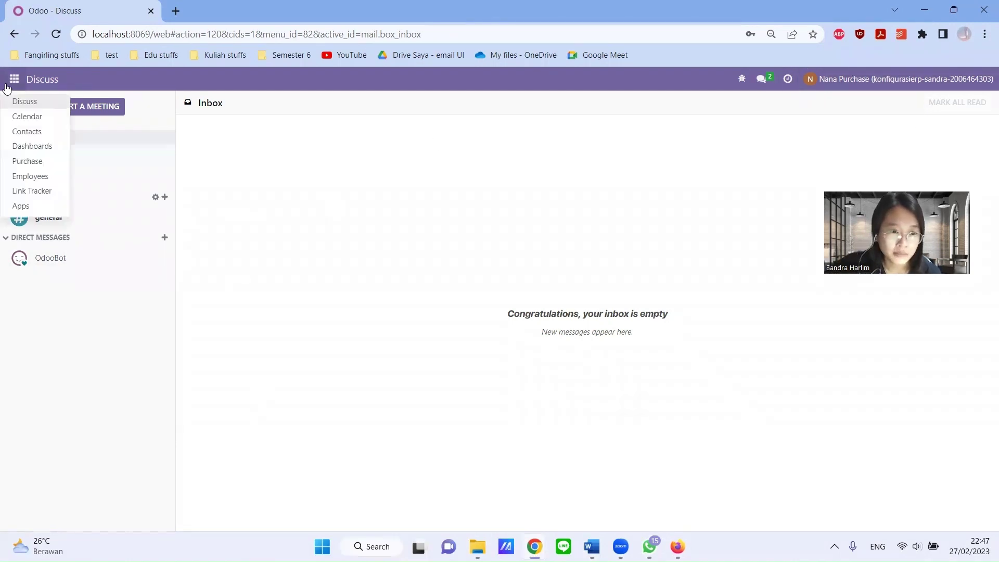
{"action": "left_click", "coordinate": [29, 161]}
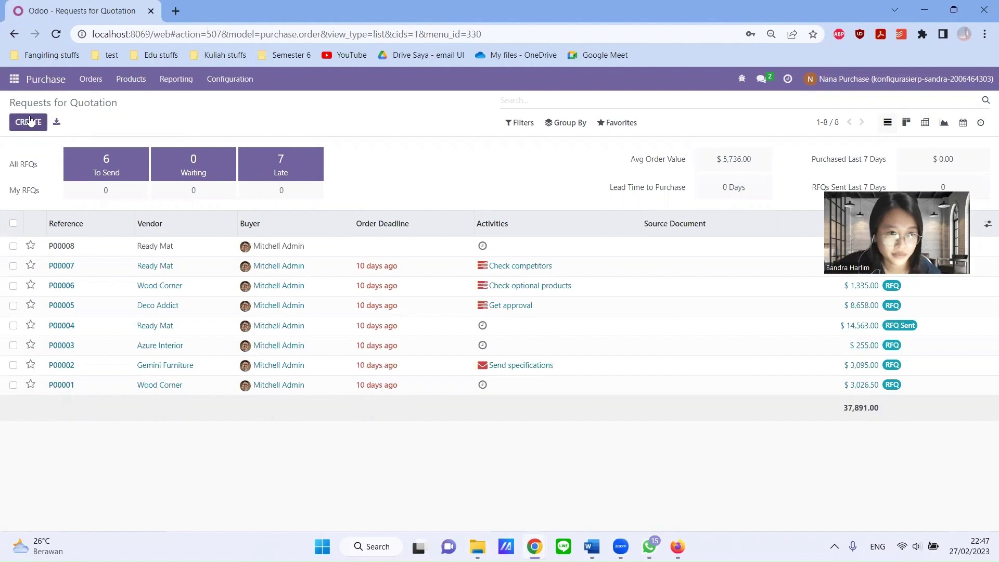
{"action": "left_click", "coordinate": [30, 121]}
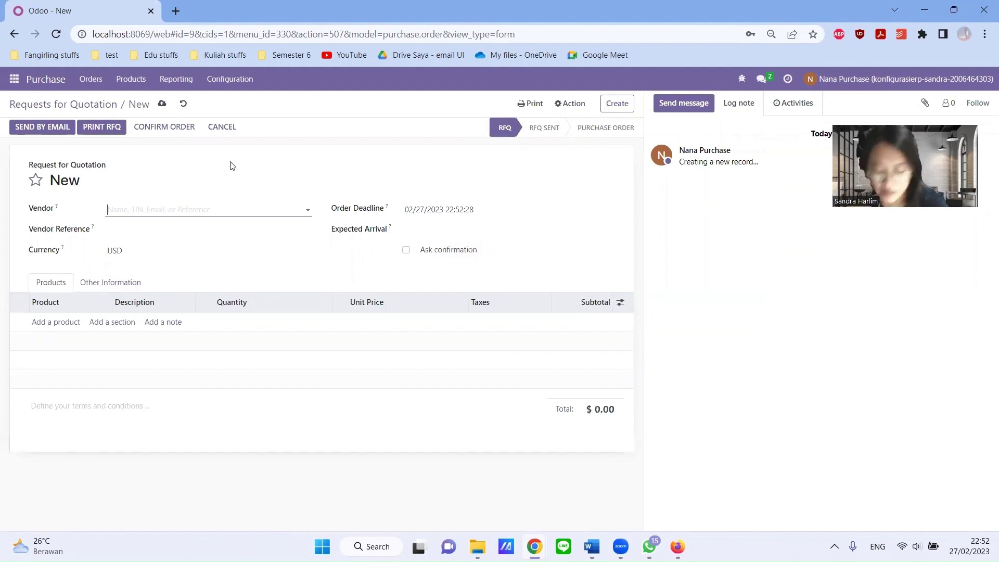
- Choose the Azure Interior contact as the RFQ vendor
{"action": "left_click", "coordinate": [276, 204]}
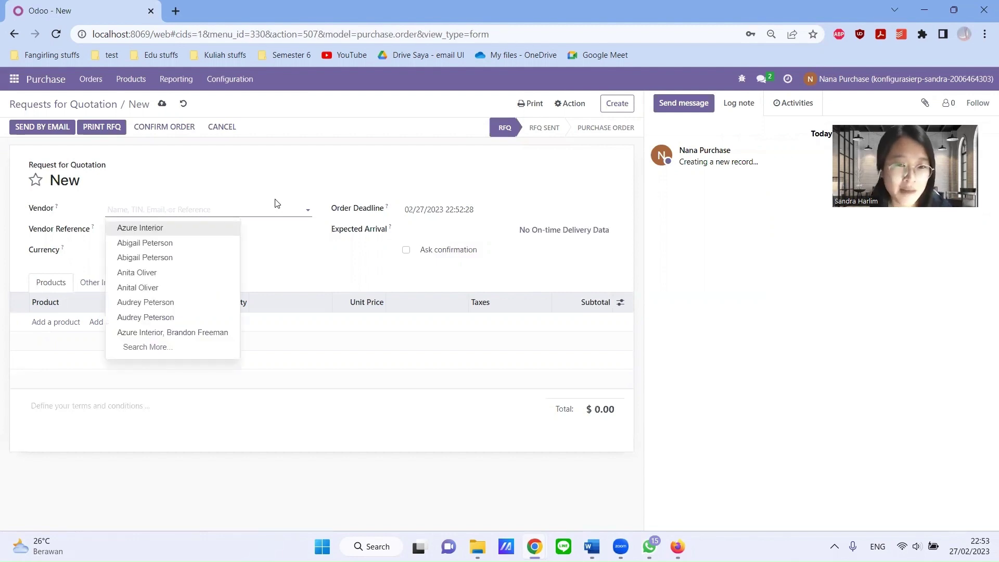
{"action": "type", "text": "Azure"}
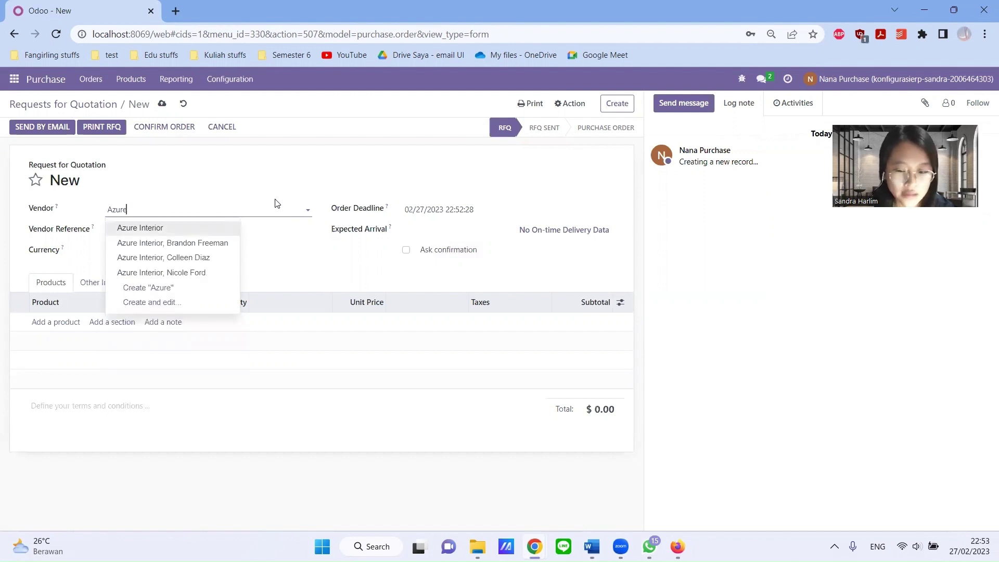
{"action": "key", "text": "Down"}
{"action": "key", "text": "Down"}
{"action": "key", "text": "Return"}
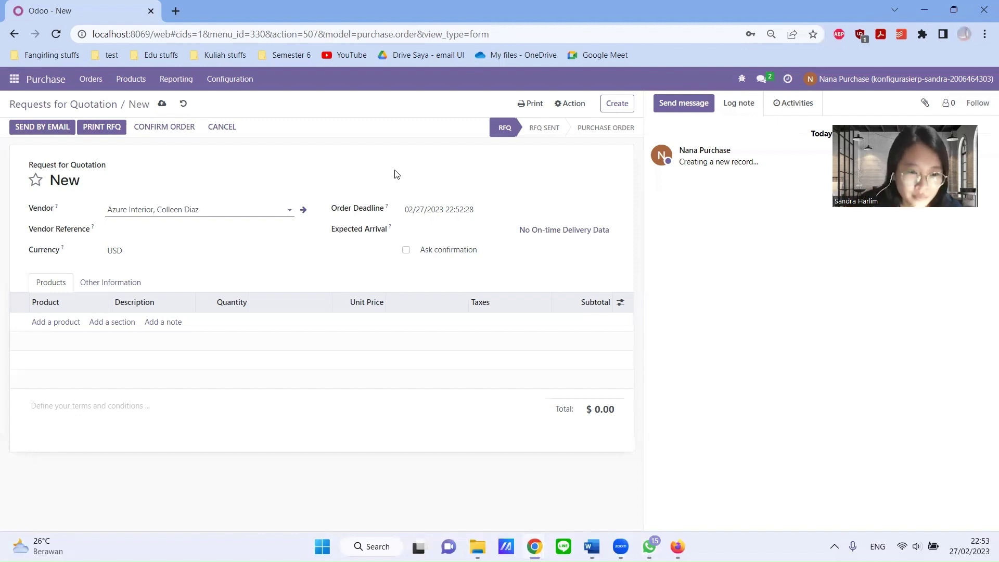
- Add 10 [E-COM08] Storage Box at 14.00 for a $140.00 total and save the RFQ
{"action": "left_click", "coordinate": [44, 323]}
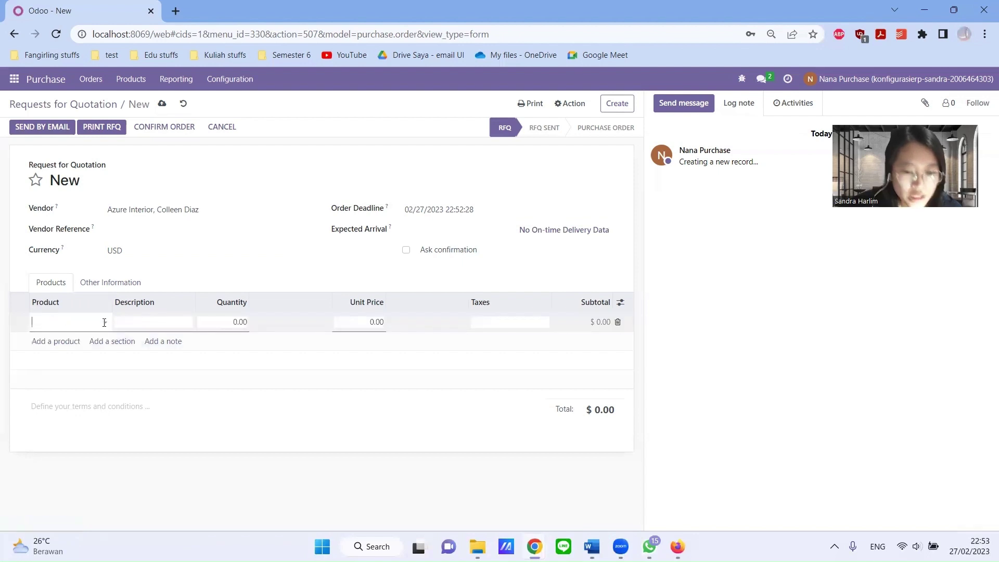
{"action": "type", "text": "storage box"}
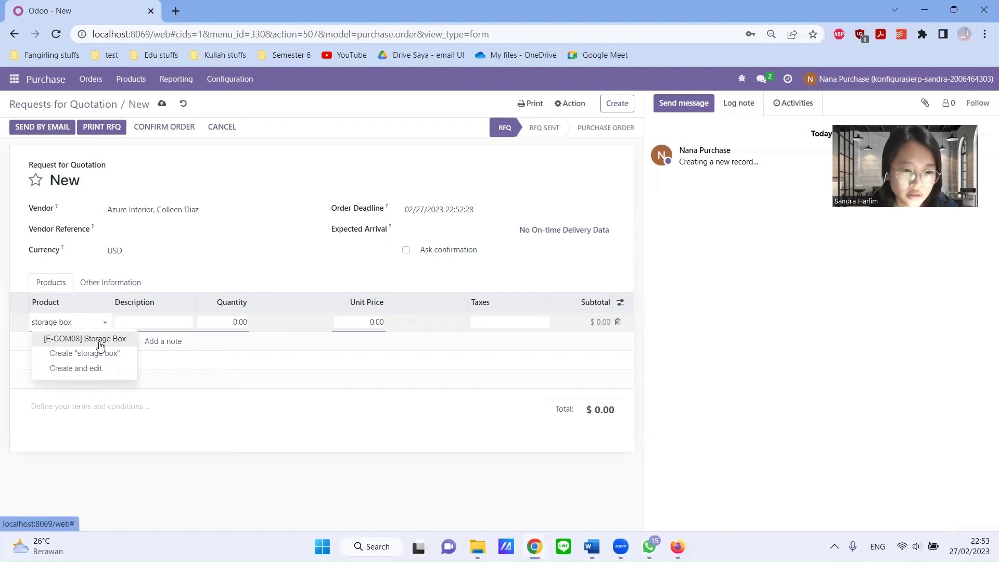
{"action": "left_click", "coordinate": [101, 345]}
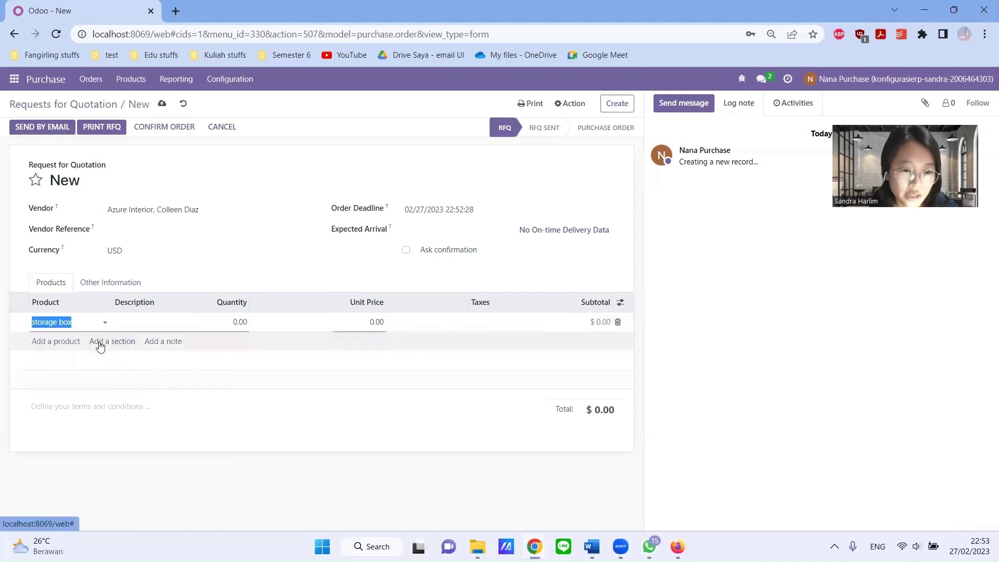
{"action": "left_click", "coordinate": [246, 324]}
{"action": "type", "text": "10"}
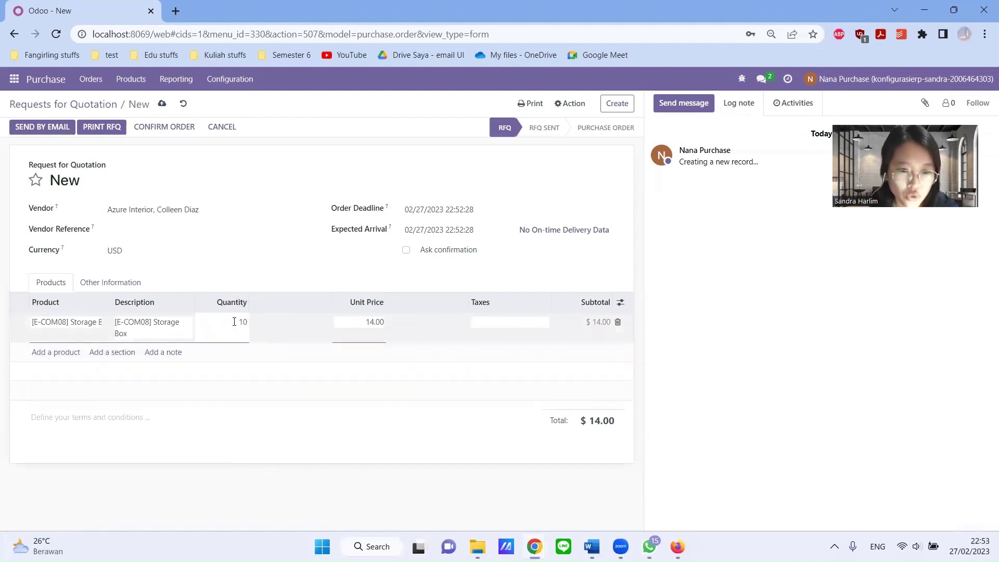
{"action": "left_click", "coordinate": [332, 262]}
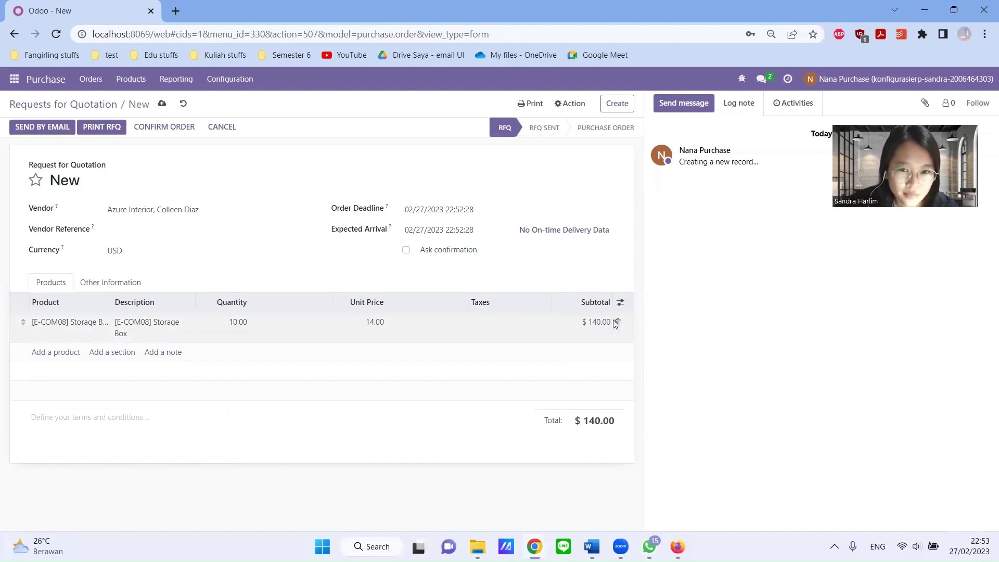
{"action": "left_click", "coordinate": [617, 103]}
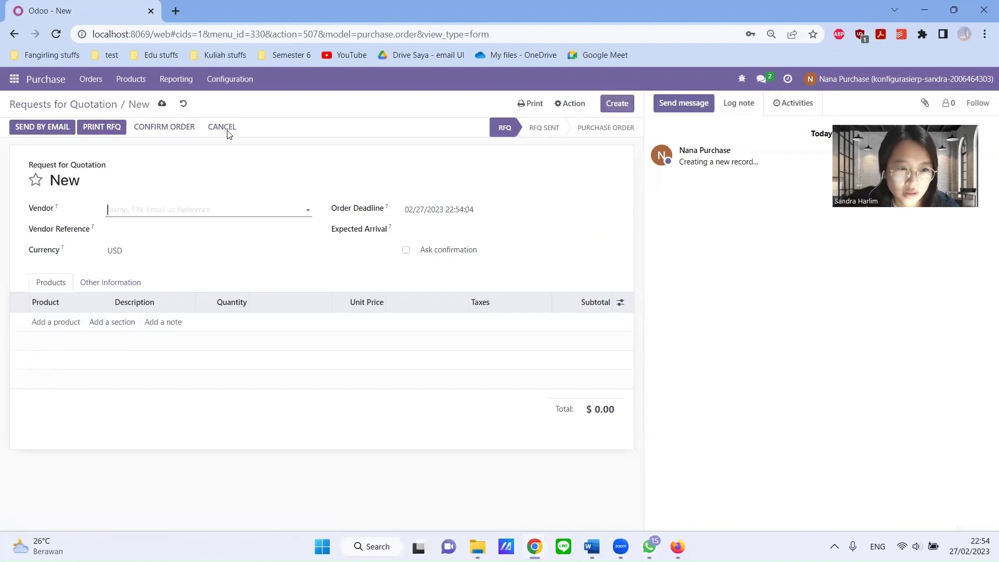
- Reopen RFQ P00010 from the list and draft its email to Azure Interior with RFQ_P00010.pdf
{"action": "left_click", "coordinate": [73, 106]}
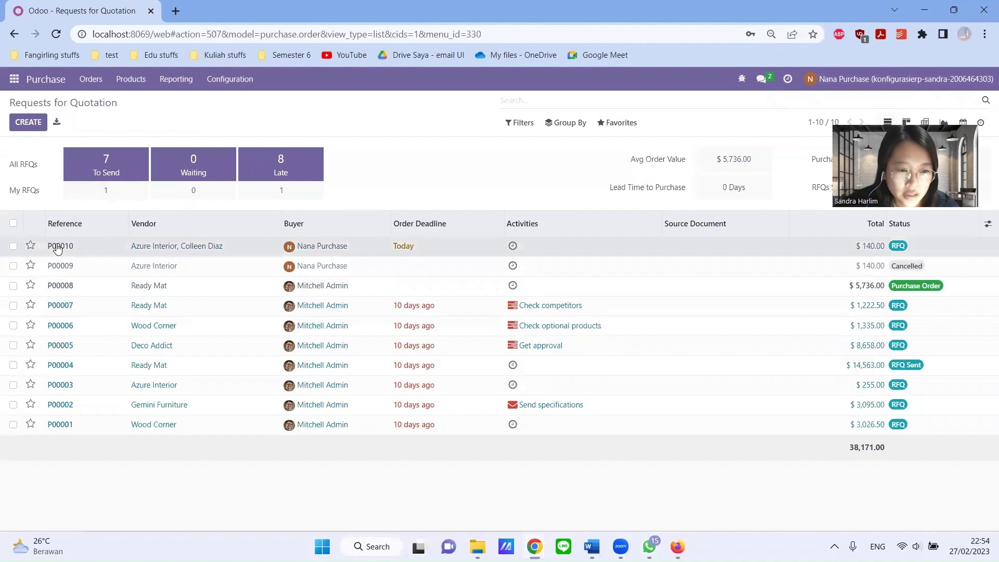
{"action": "left_click", "coordinate": [57, 247]}
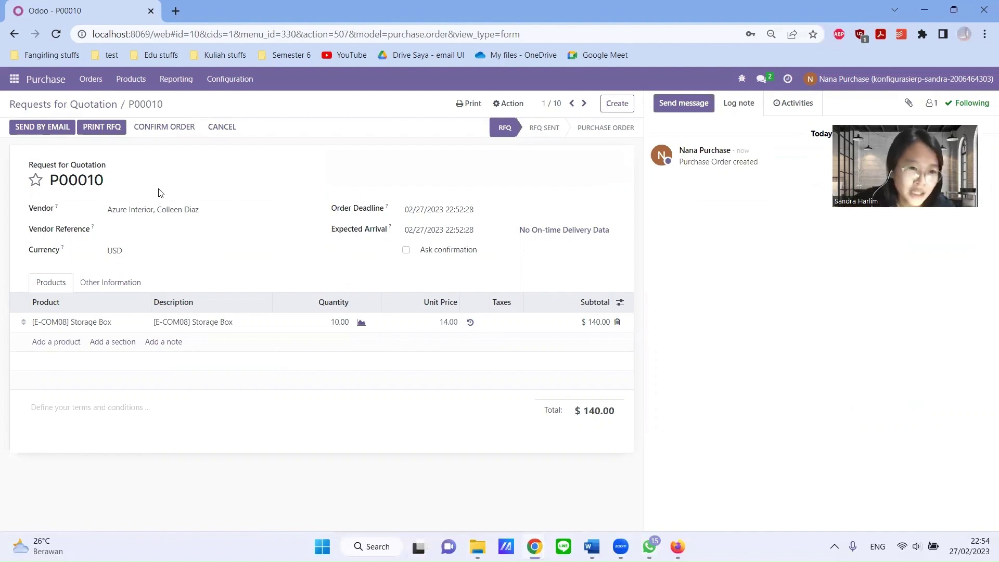
{"action": "left_click", "coordinate": [50, 128]}
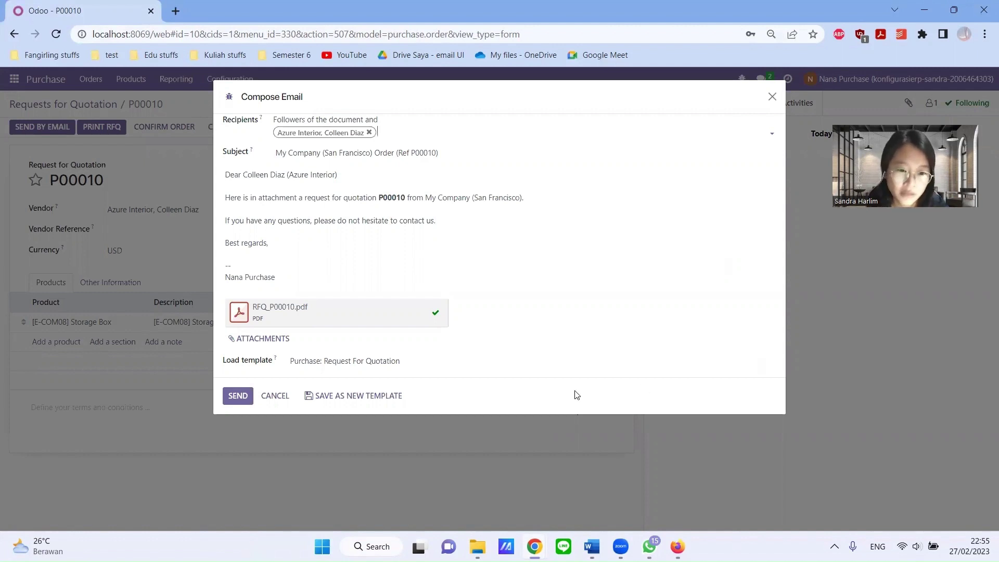
- Submit the P00010 email draft, then bring up the user account menu
{"action": "left_click", "coordinate": [239, 395]}
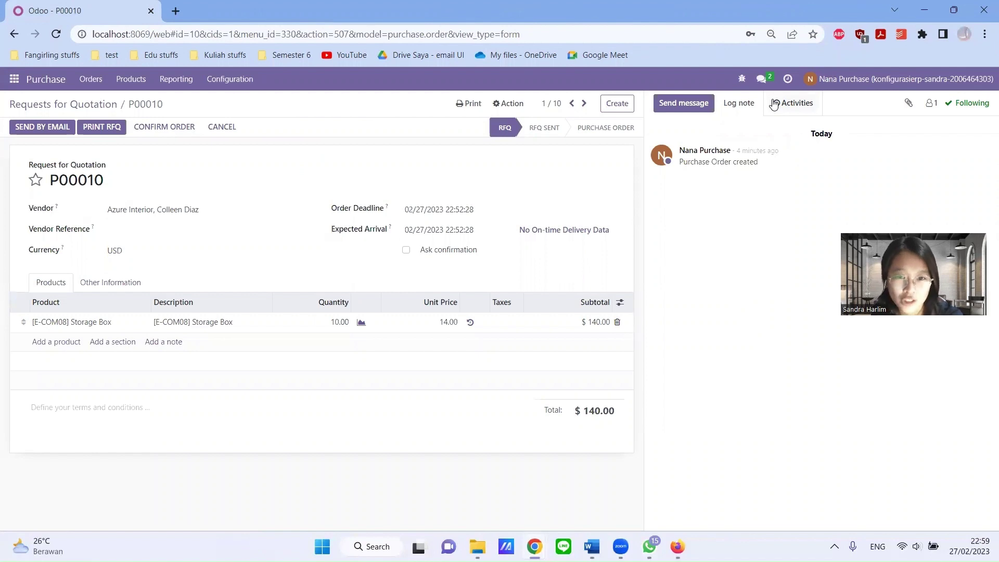
{"action": "left_click", "coordinate": [877, 86]}
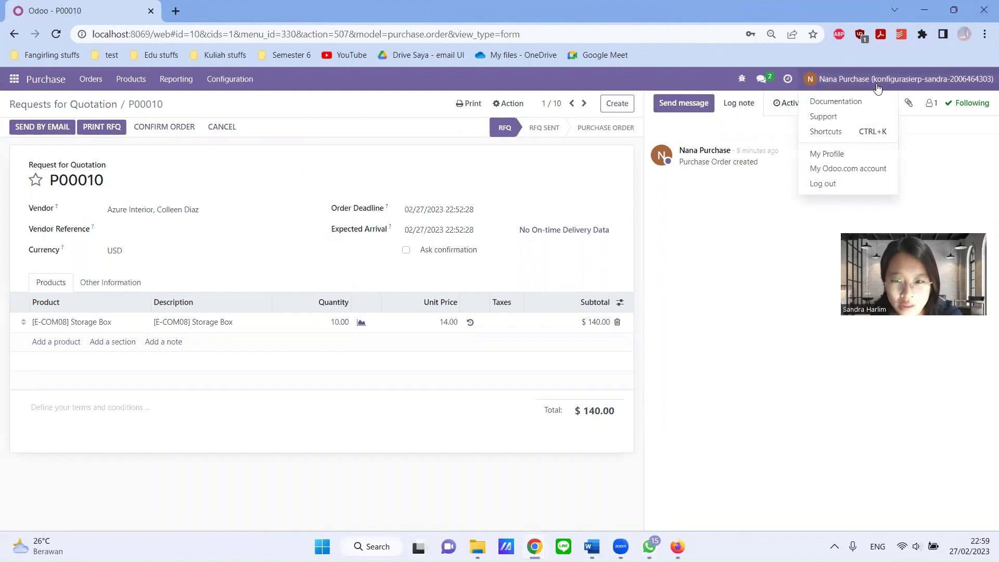
- Enter the purchasing user's company email address in My Profile and save it
{"action": "left_click", "coordinate": [838, 153]}
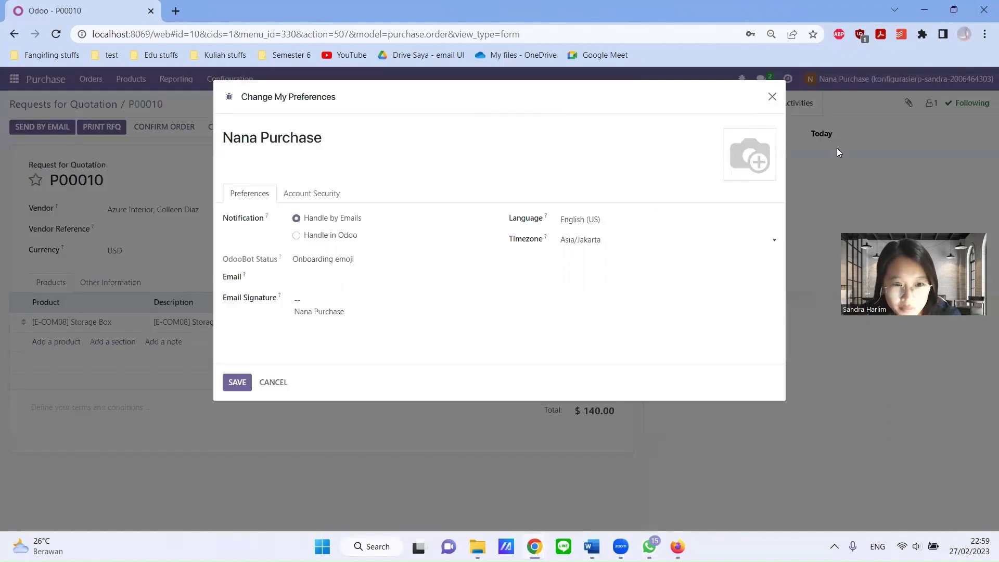
{"action": "left_click", "coordinate": [383, 277]}
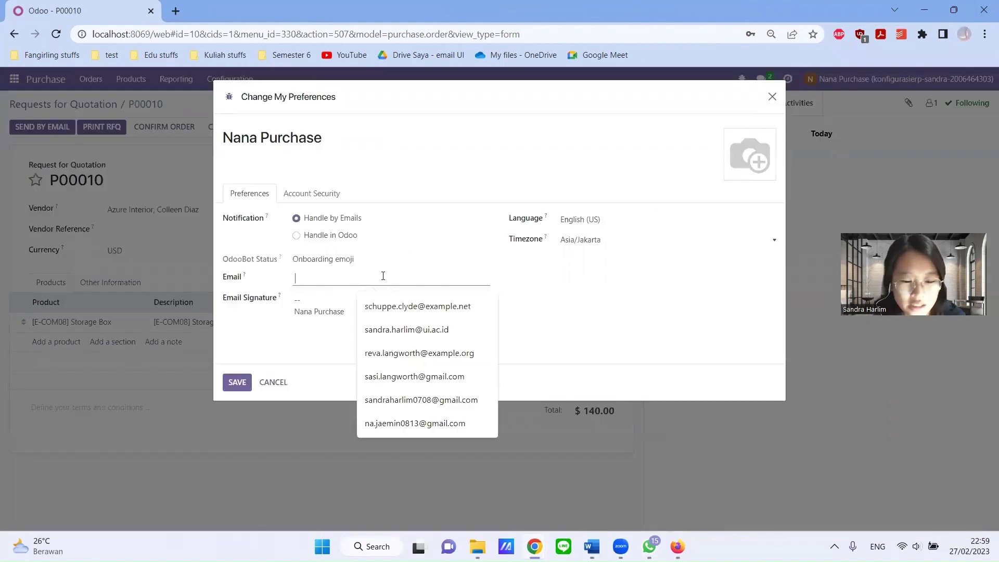
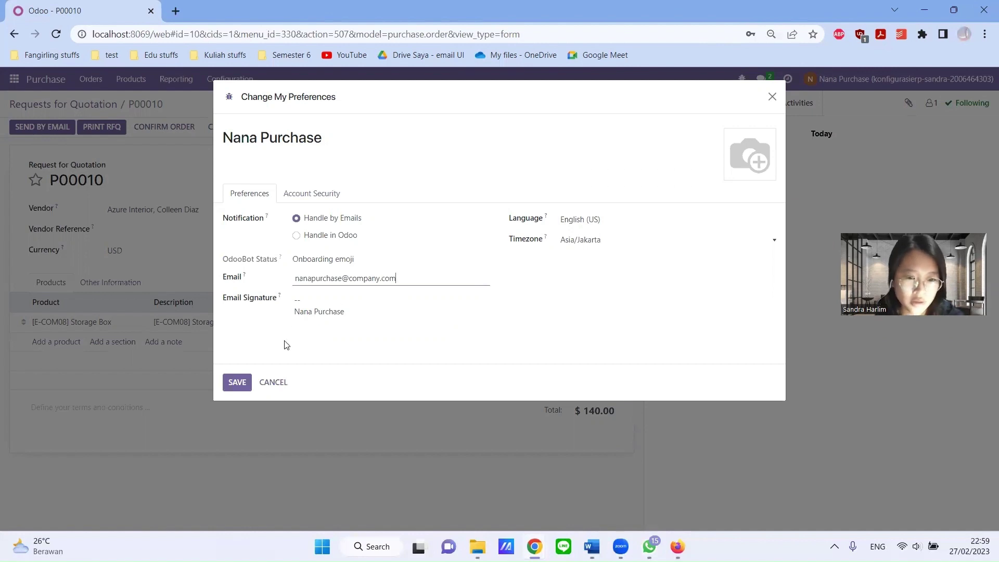
{"action": "left_click", "coordinate": [237, 383]}
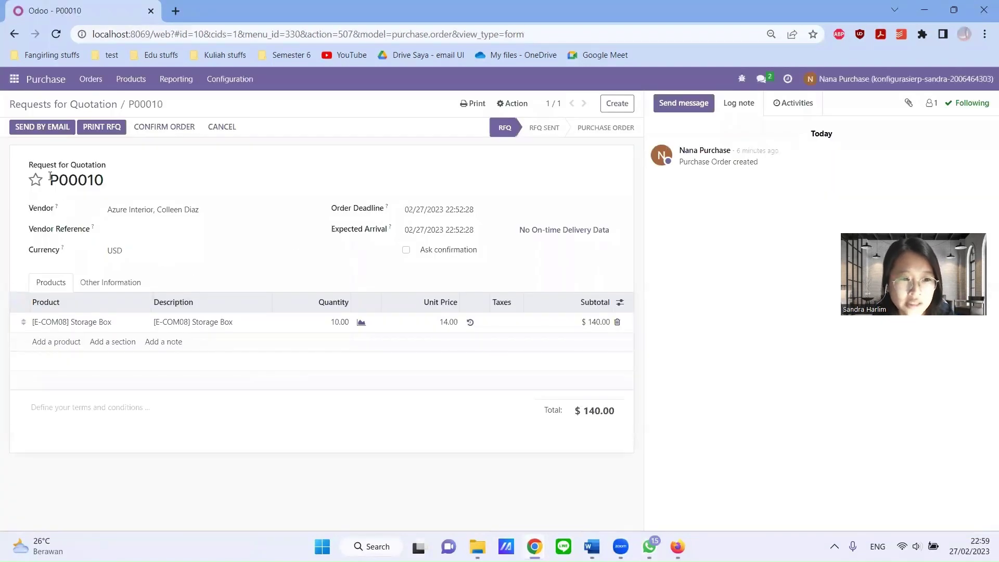
- Resend the RFQ P00010 email with its PDF to Azure Interior, marking it RFQ Sent
{"action": "left_click", "coordinate": [48, 127]}
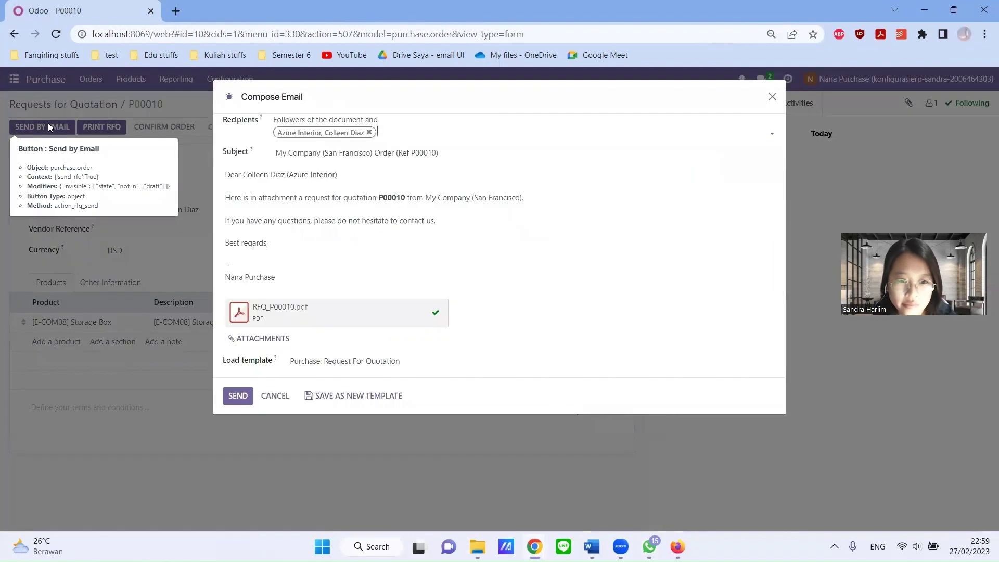
{"action": "left_click", "coordinate": [242, 398]}
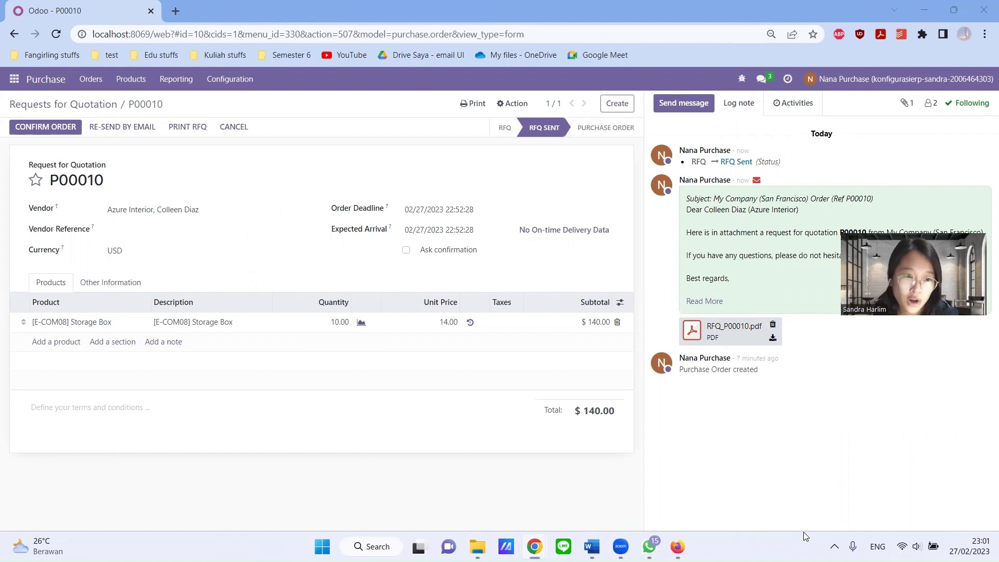
- Confirm P00010 as a purchase order, then switch to the warehouse user's Odoo window
{"action": "left_click", "coordinate": [45, 127]}
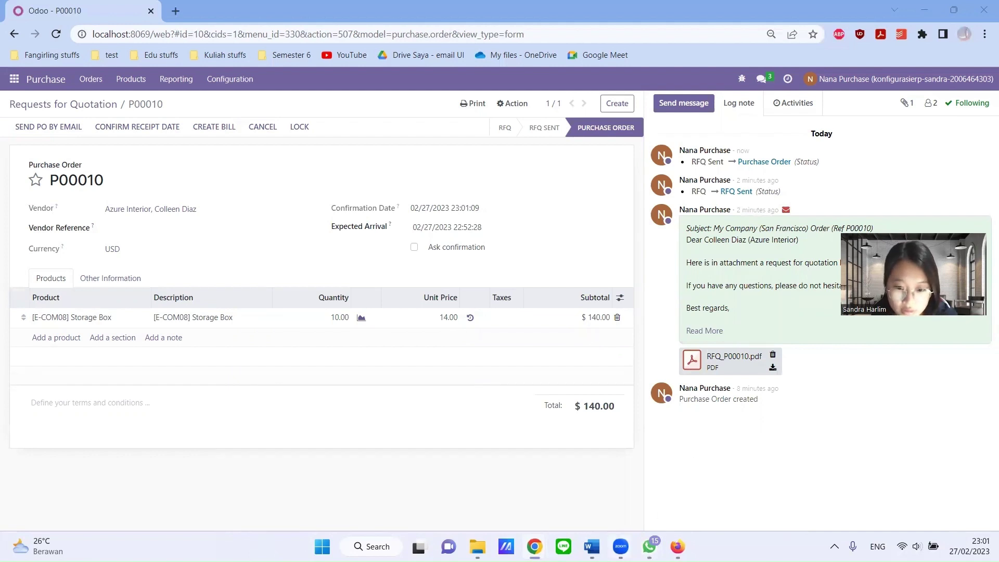
{"action": "mouse_move", "coordinate": [546, 541]}
{"action": "left_click", "coordinate": [604, 481]}
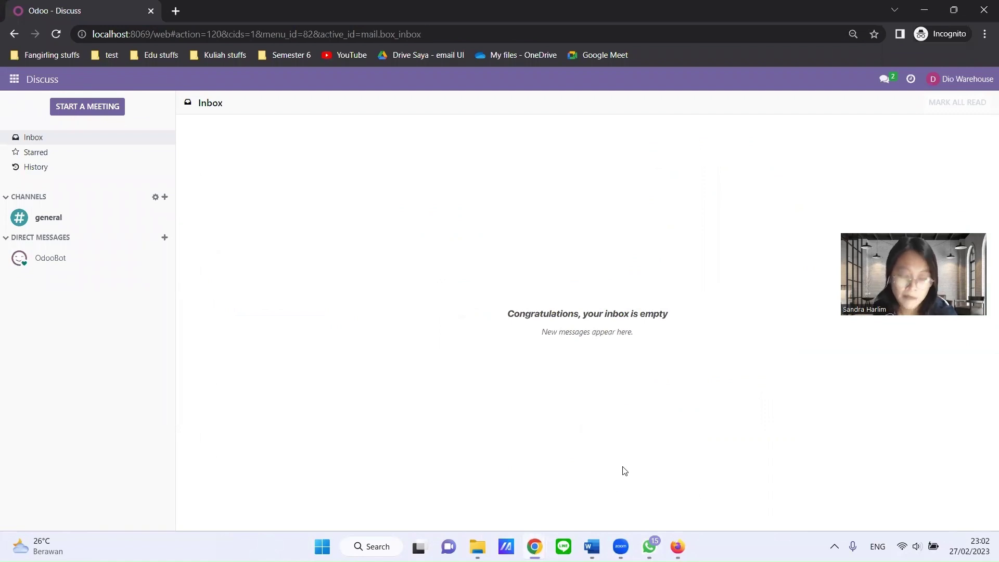
- Open the Inventory Receipts list showing WH/IN/00007 from P00010
{"action": "left_click", "coordinate": [12, 81]}
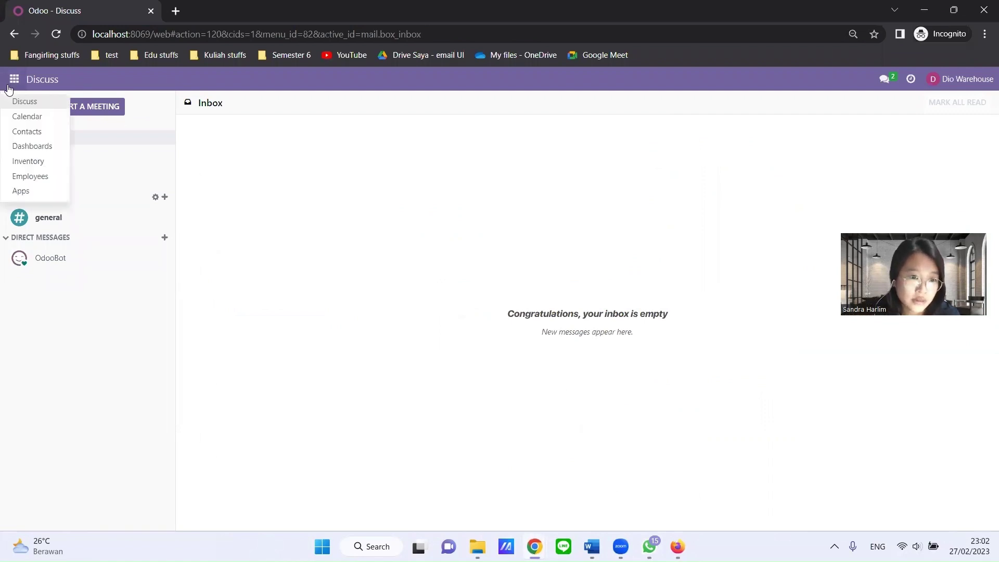
{"action": "left_click", "coordinate": [26, 161]}
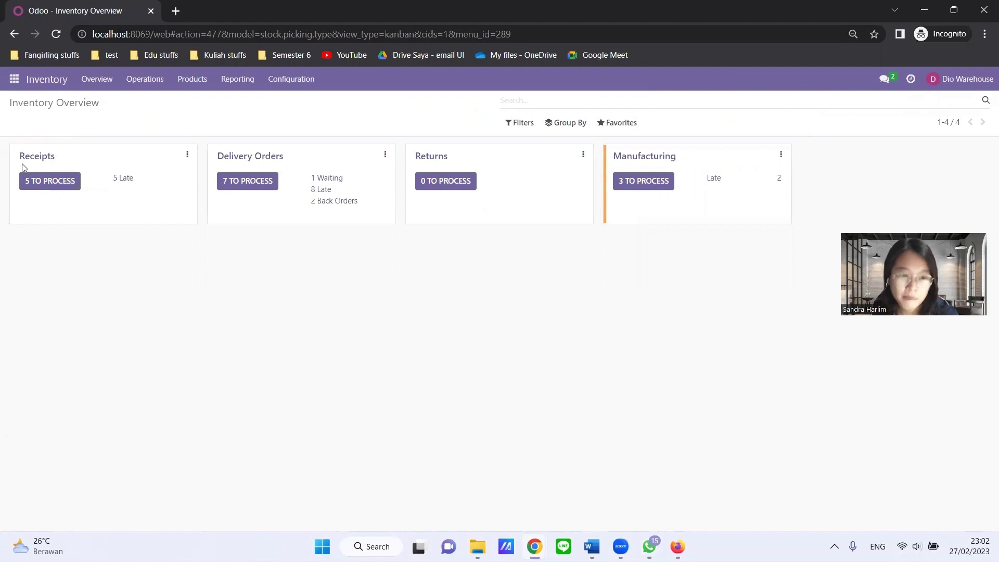
{"action": "left_click", "coordinate": [32, 158]}
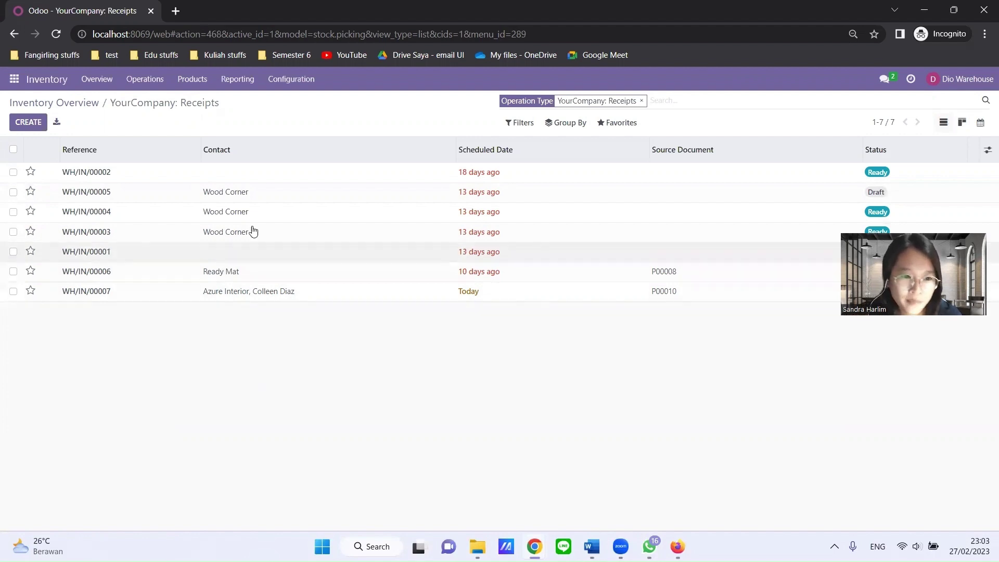
- Open receipt WH/IN/00007 and set the Storage Box done quantity to 10.00
{"action": "left_click", "coordinate": [101, 293]}
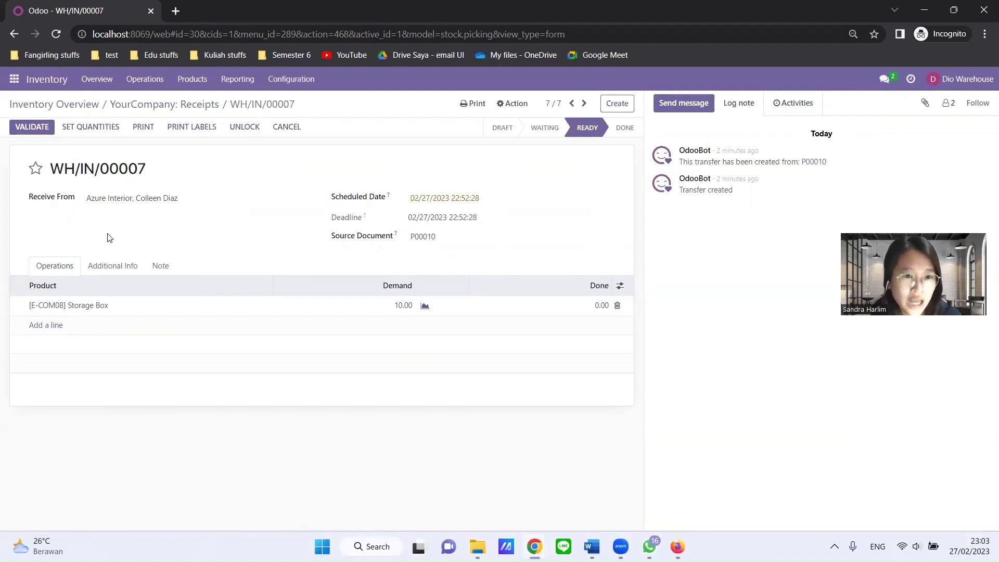
{"action": "left_click", "coordinate": [107, 129]}
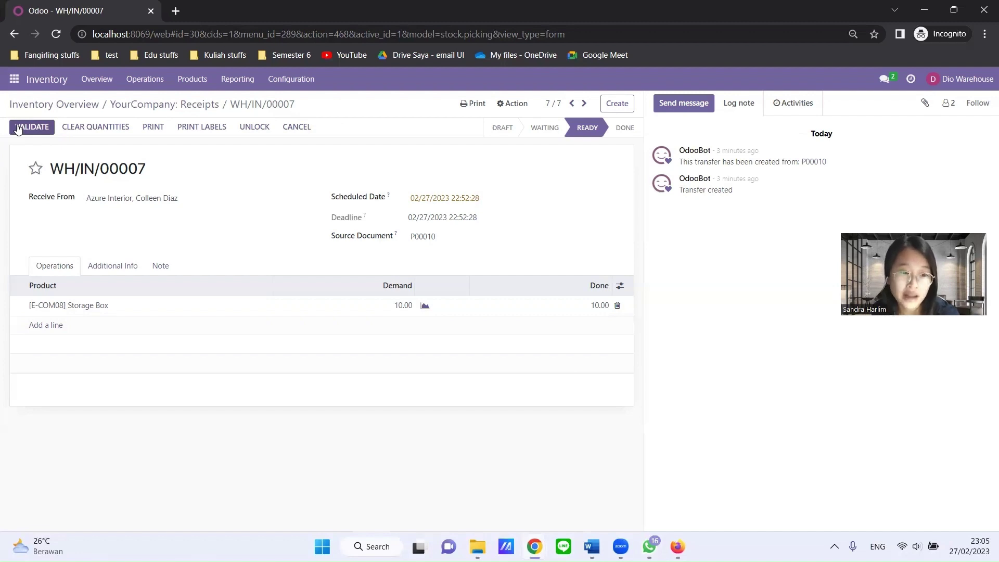
- Validate receipt WH/IN/00007, then return to the purchasing user's P00010 order
{"action": "left_click", "coordinate": [18, 129]}
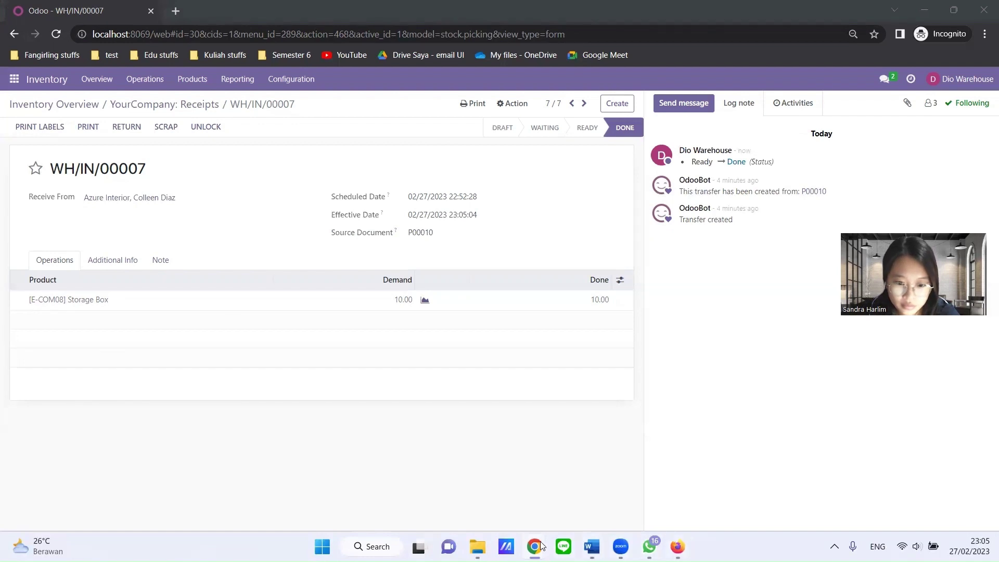
{"action": "mouse_move", "coordinate": [542, 545]}
{"action": "left_click", "coordinate": [478, 485]}
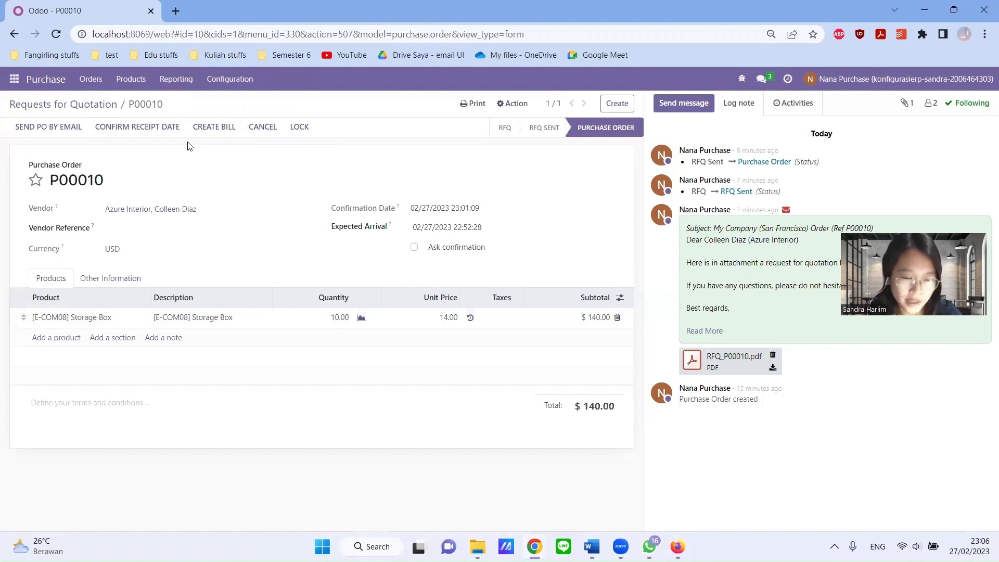
- Refresh P00010 and create its $140.00 draft vendor bill for 10 Storage Boxes
{"action": "left_click", "coordinate": [57, 34]}
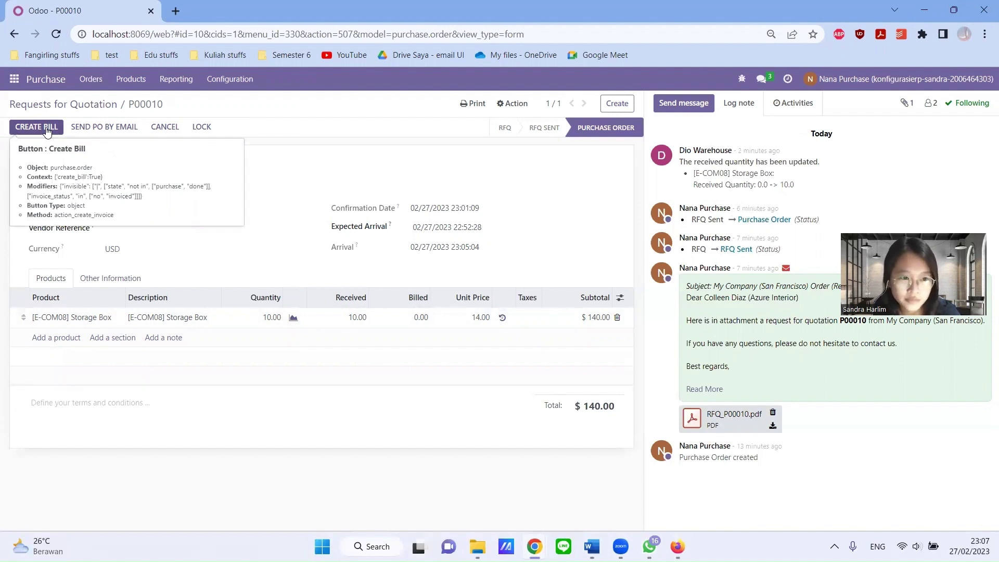
{"action": "left_click", "coordinate": [46, 128]}
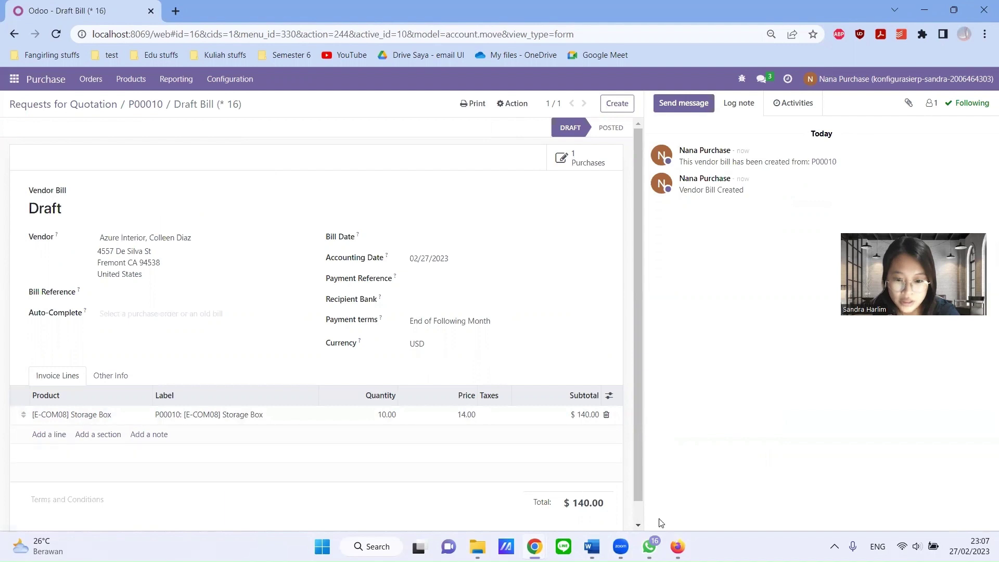
{"action": "left_click", "coordinate": [678, 541]}
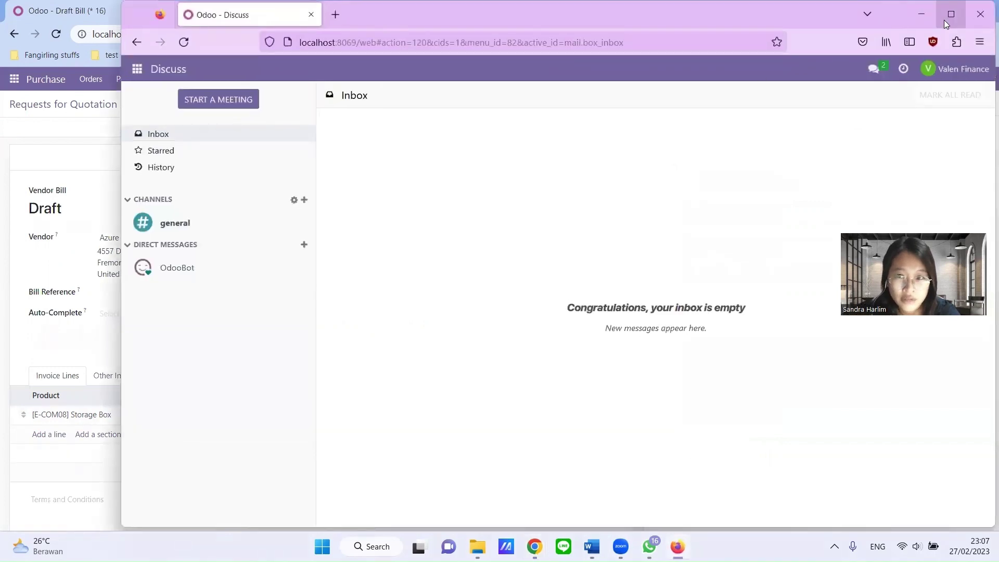
- Maximize the finance user's window and go to Invoicing > Vendors > Bills
{"action": "left_click", "coordinate": [953, 19]}
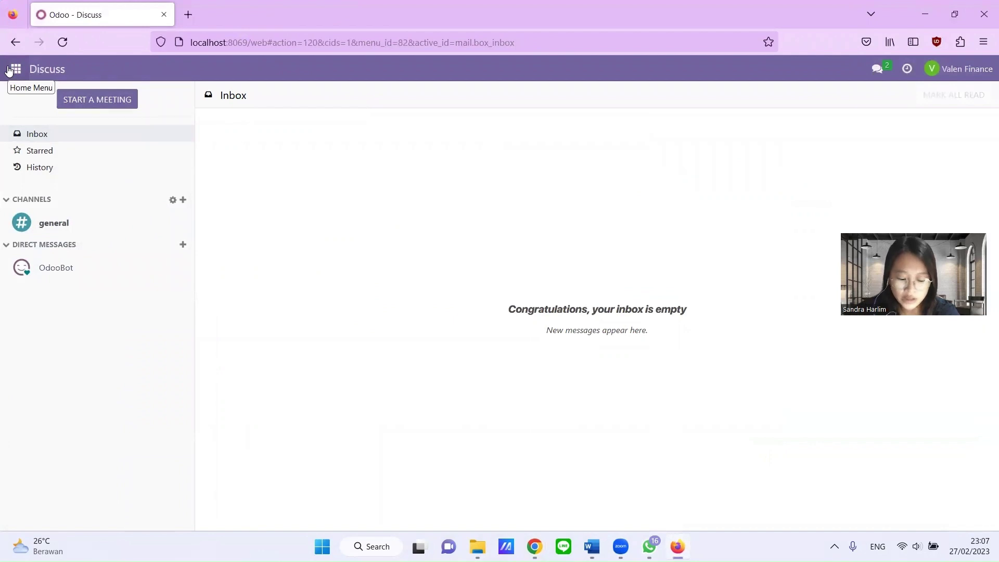
{"action": "left_click", "coordinate": [9, 71]}
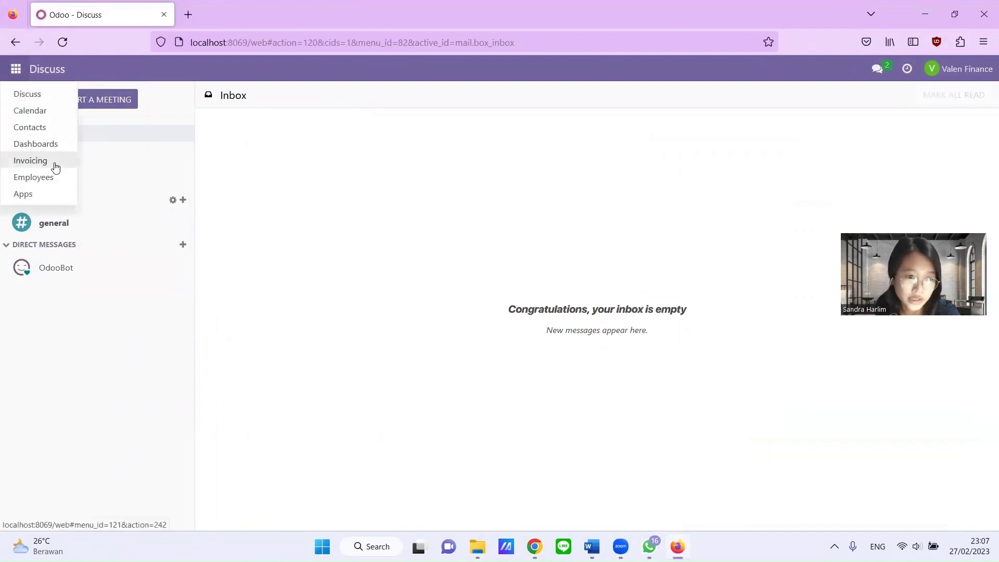
{"action": "left_click", "coordinate": [52, 160]}
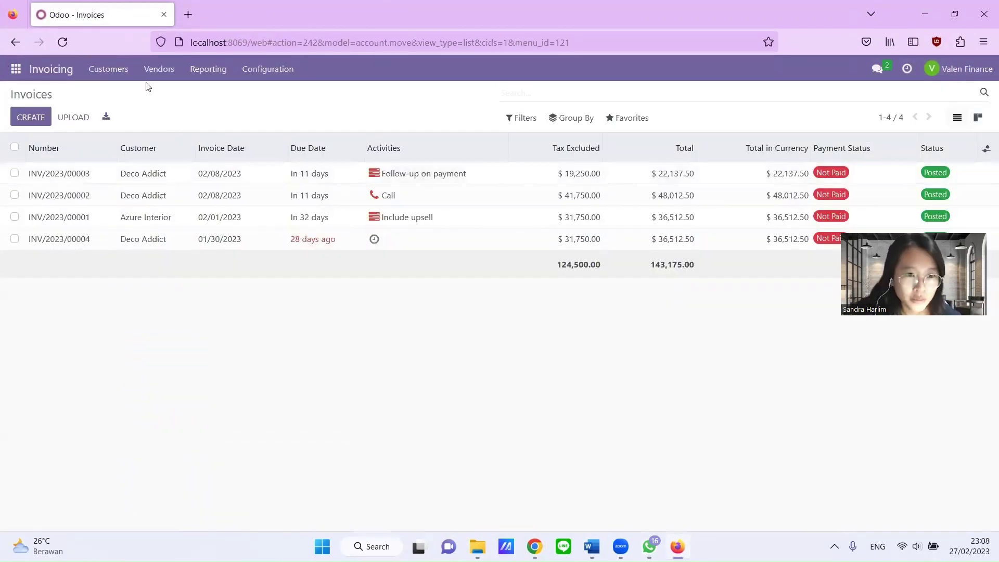
{"action": "left_click", "coordinate": [158, 76]}
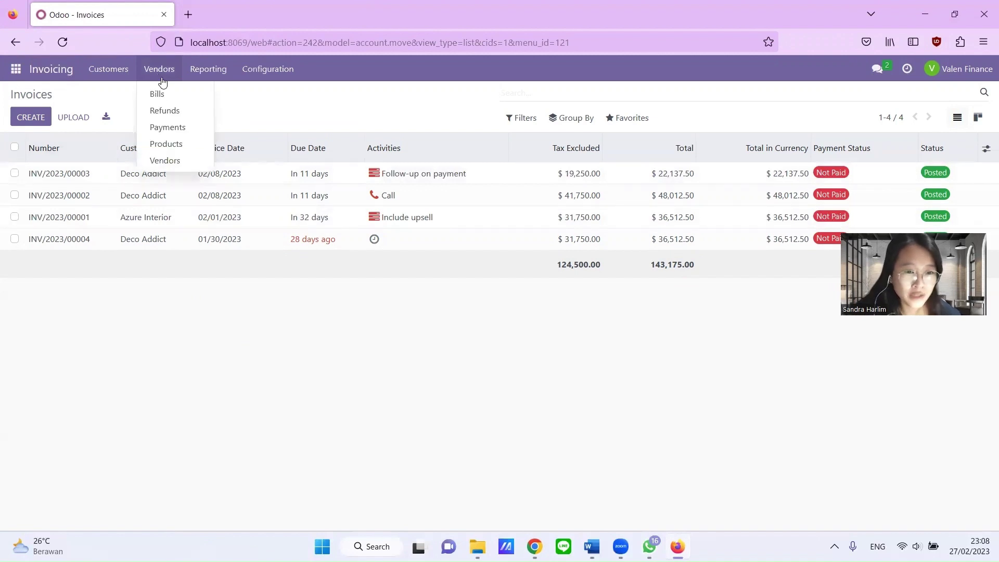
{"action": "left_click", "coordinate": [178, 95]}
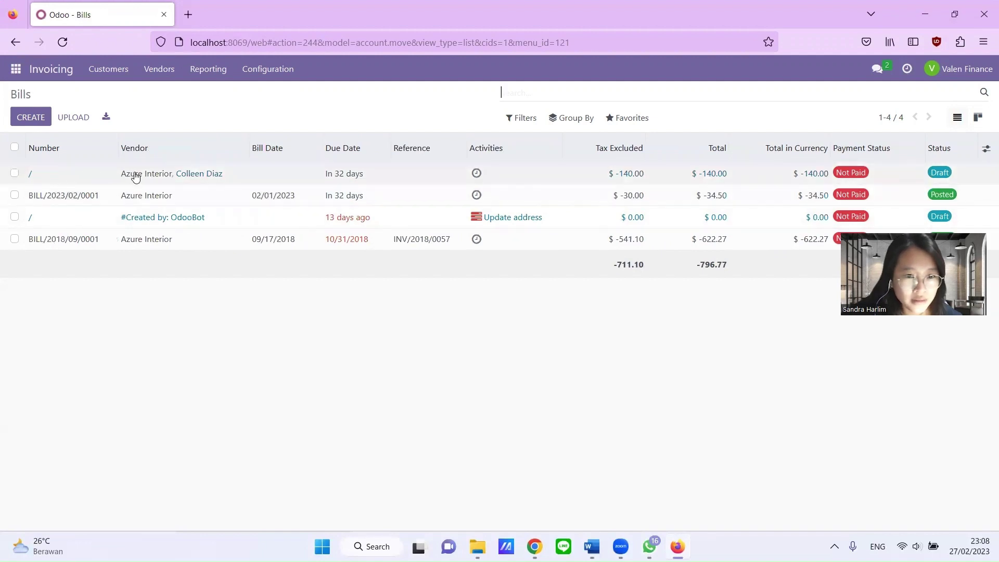
- Date the Azure Interior draft bill 02/27/2023 and post it as BILL/2023/02/0002
{"action": "left_click", "coordinate": [72, 178]}
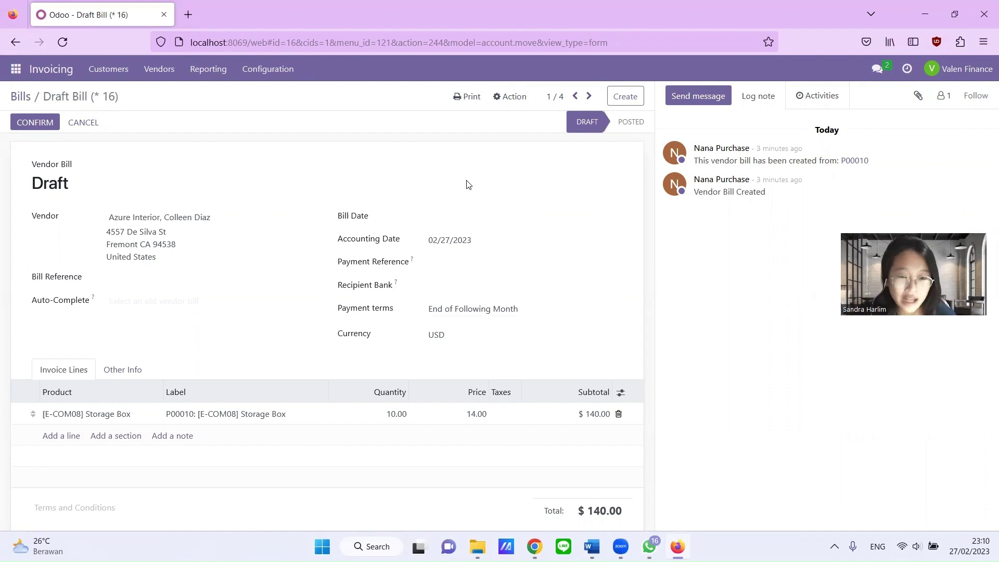
{"action": "left_click", "coordinate": [486, 216]}
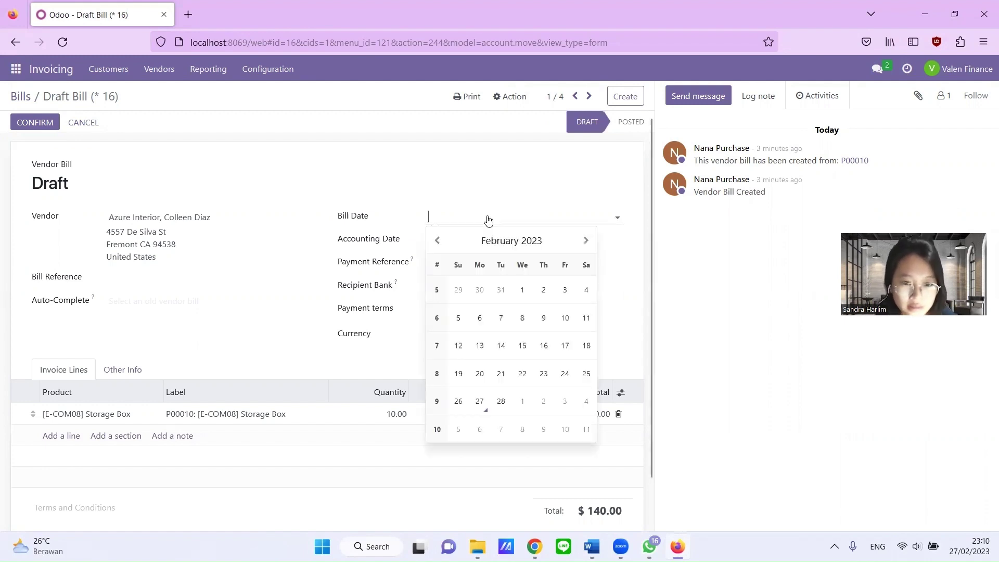
{"action": "left_click", "coordinate": [480, 401]}
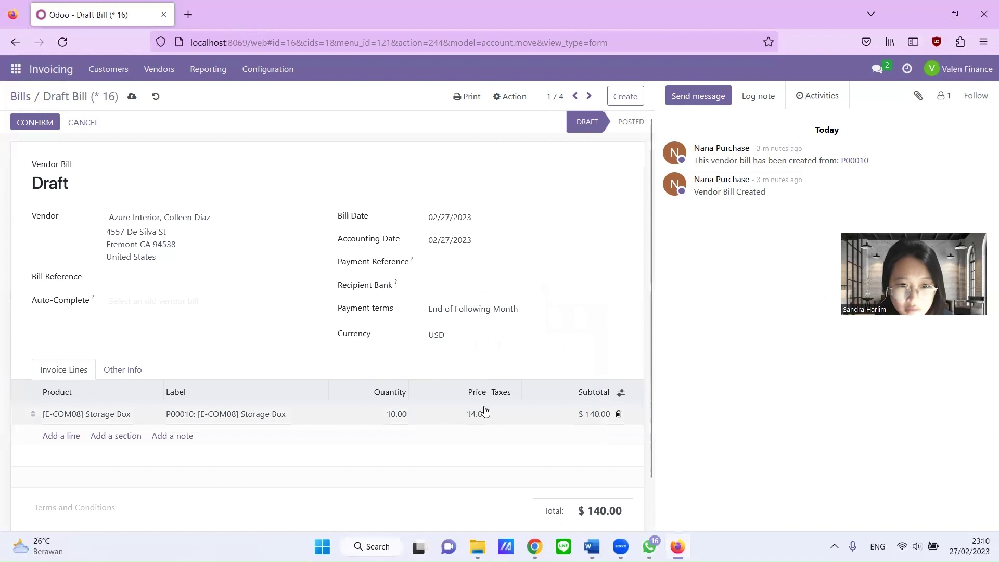
{"action": "left_click", "coordinate": [37, 122]}
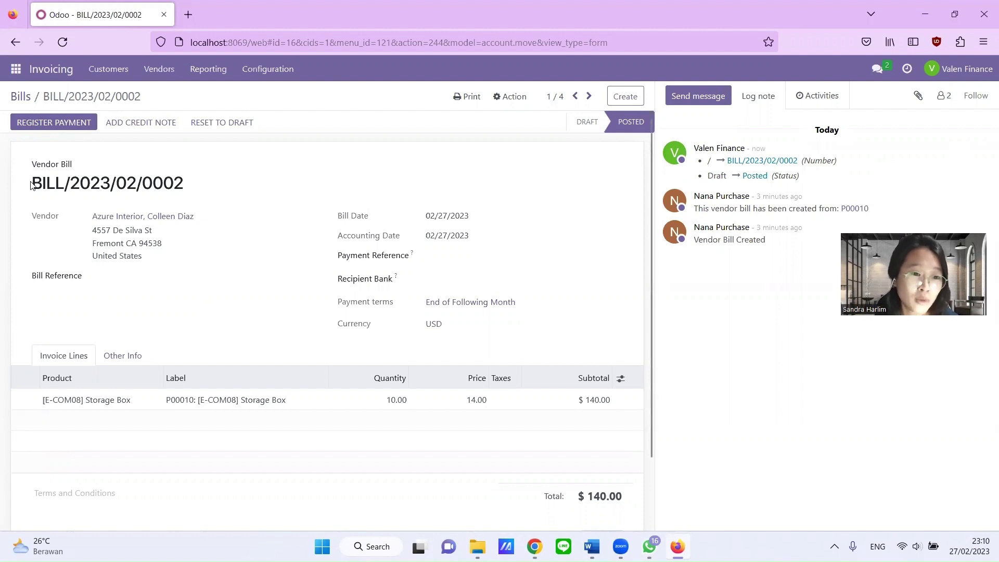
{"action": "left_click_drag", "start_coordinate": [31, 184], "coordinate": [185, 212]}
- Start a payment for BILL/2023/02/0002, prefilled with $140.00 via the Bank journal
{"action": "left_click", "coordinate": [237, 187]}
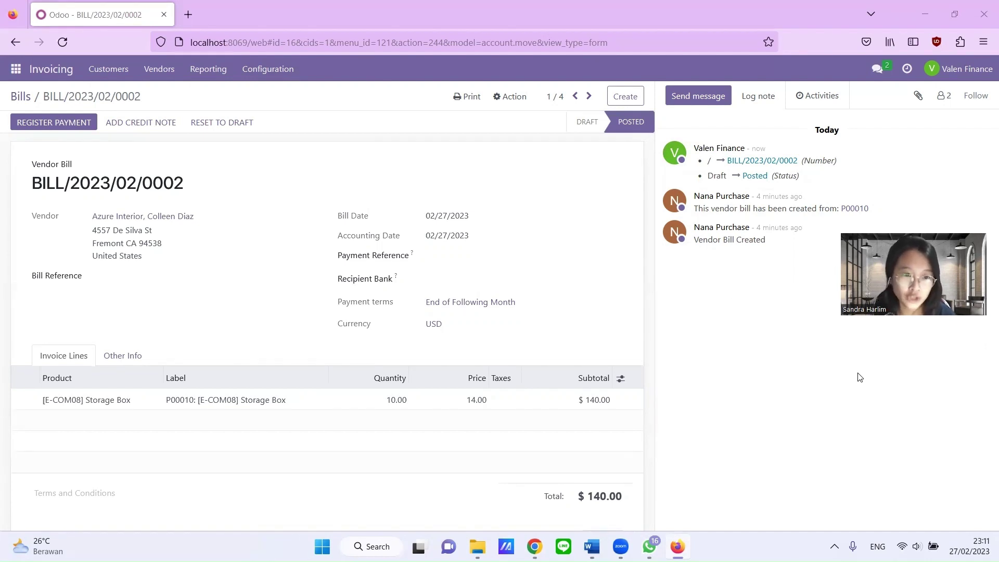
{"action": "left_click", "coordinate": [74, 122]}
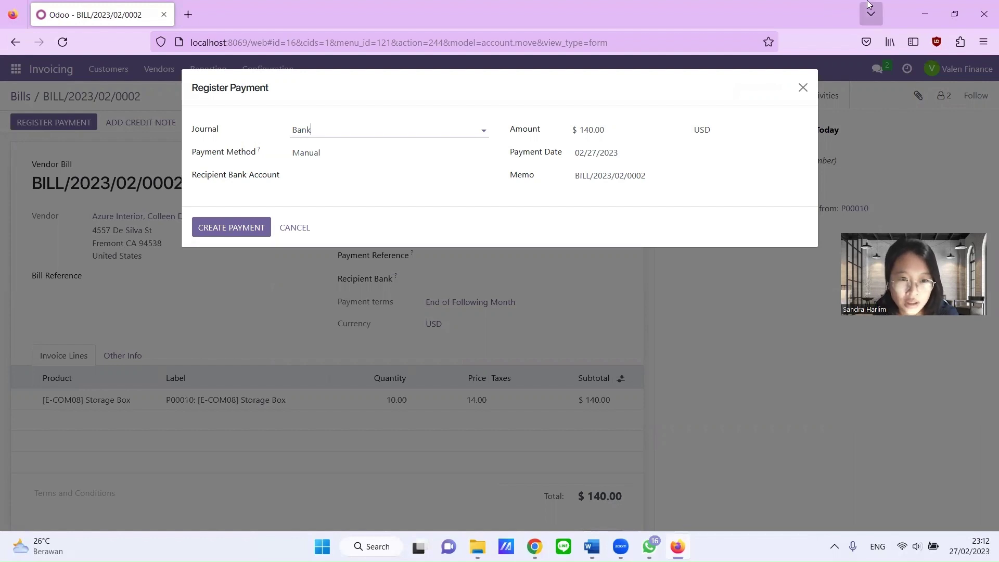
- Keep the Bank journal and record the $140.00 payment dated 02/27/2023
{"action": "left_click", "coordinate": [453, 132]}
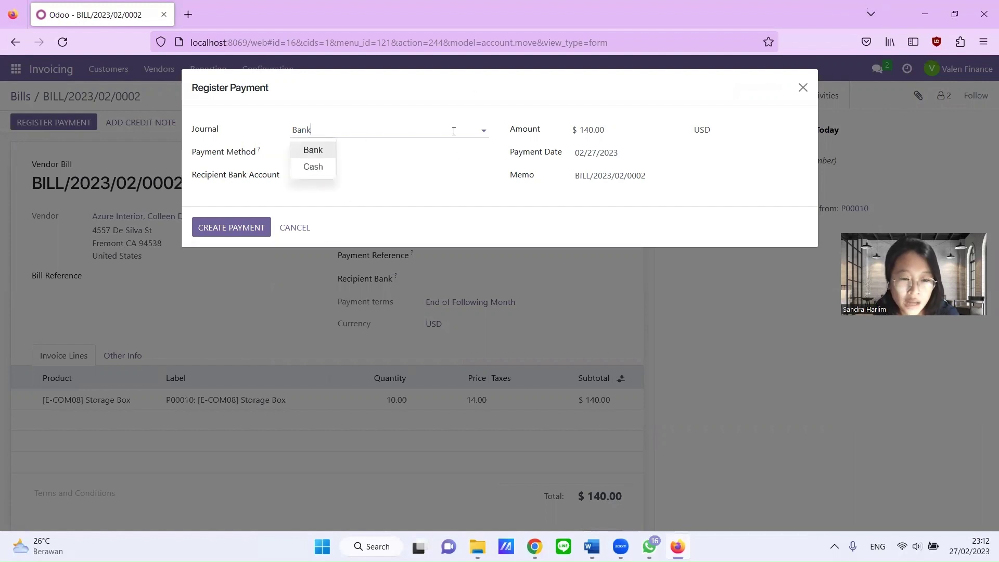
{"action": "left_click", "coordinate": [460, 95]}
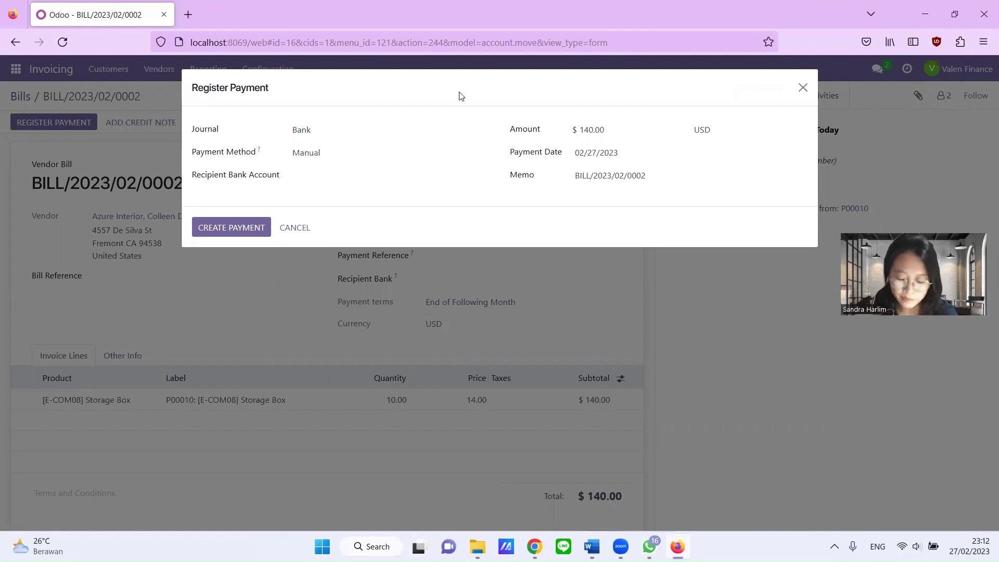
{"action": "left_click", "coordinate": [211, 229]}
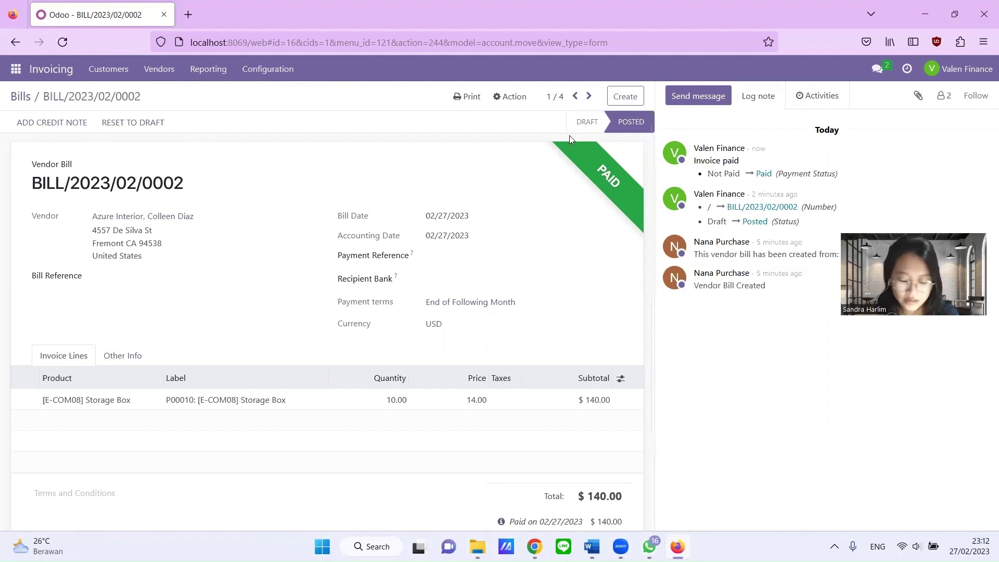
- Return to the purchasing user's window and reload P00010's vendor bill page
{"action": "mouse_move", "coordinate": [528, 541]}
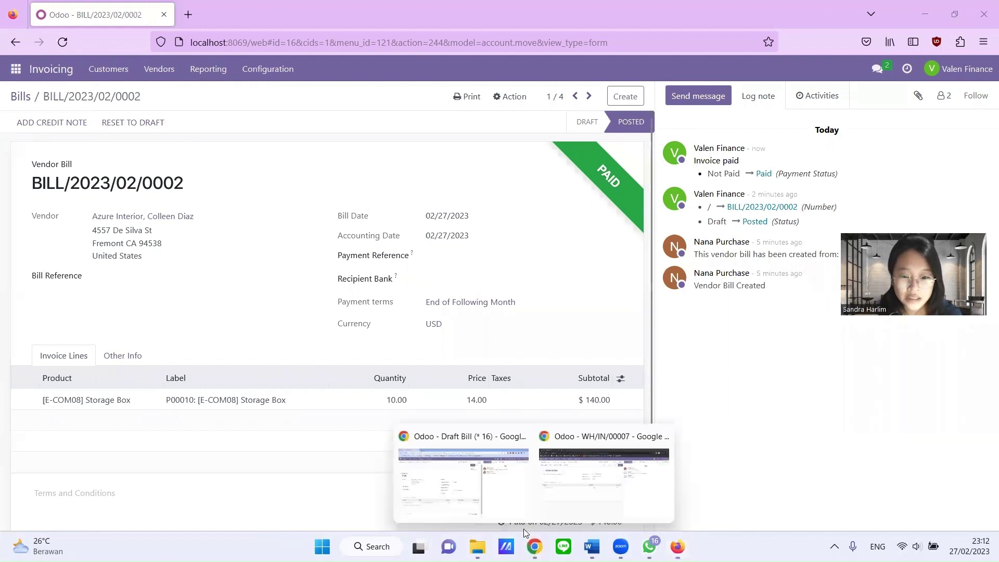
{"action": "left_click", "coordinate": [463, 482]}
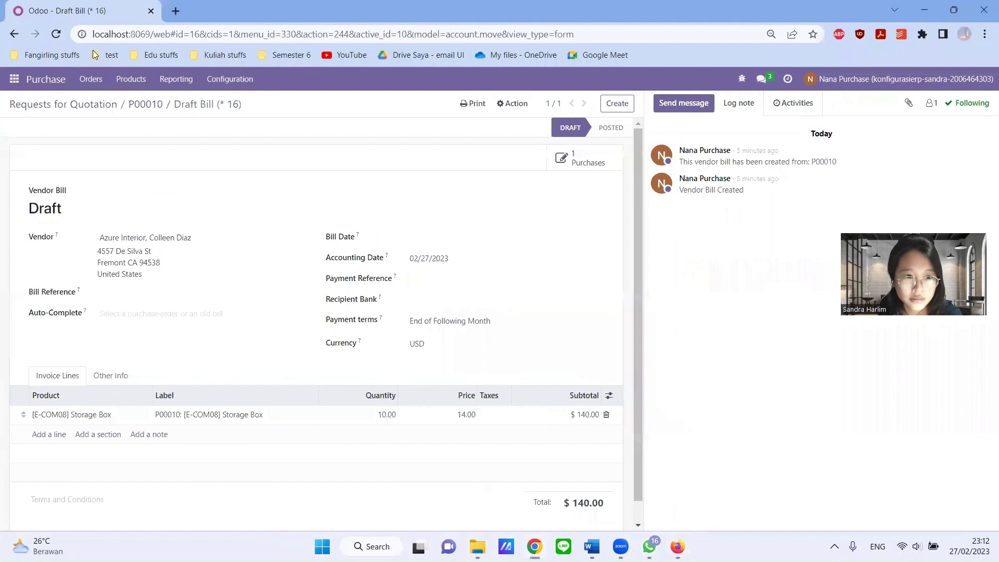
{"action": "left_click", "coordinate": [62, 34]}
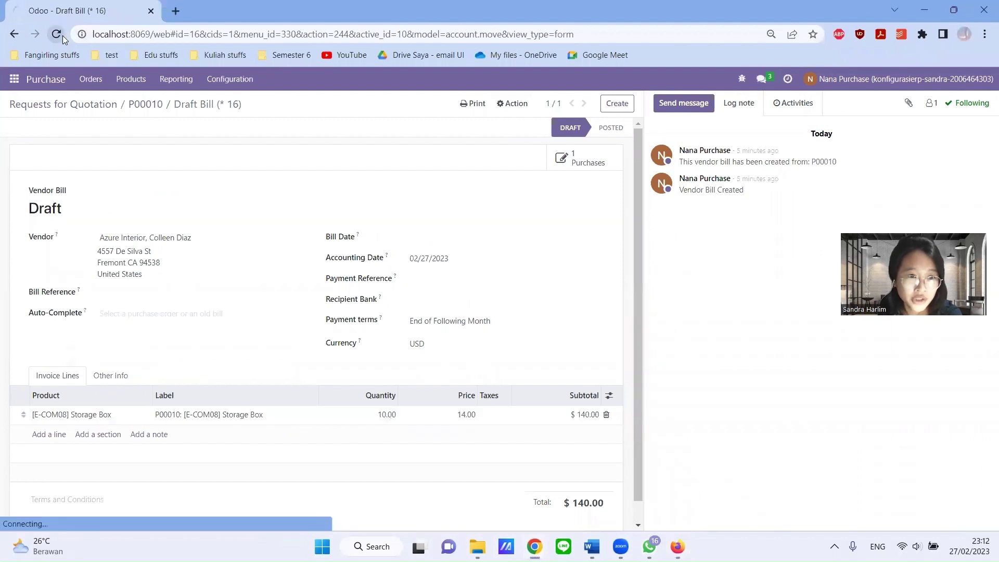